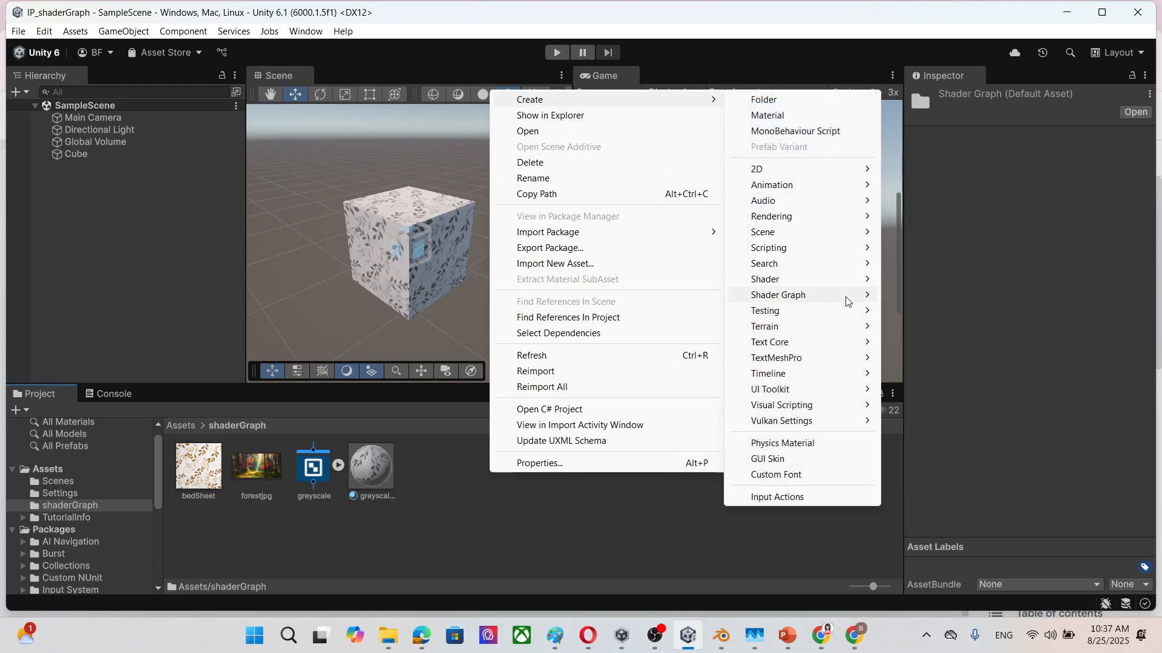
# Display the URP shader graph types available for creation in the shaderGraph folder and capture a screenshot of them.
pyautogui.click(174, 542)
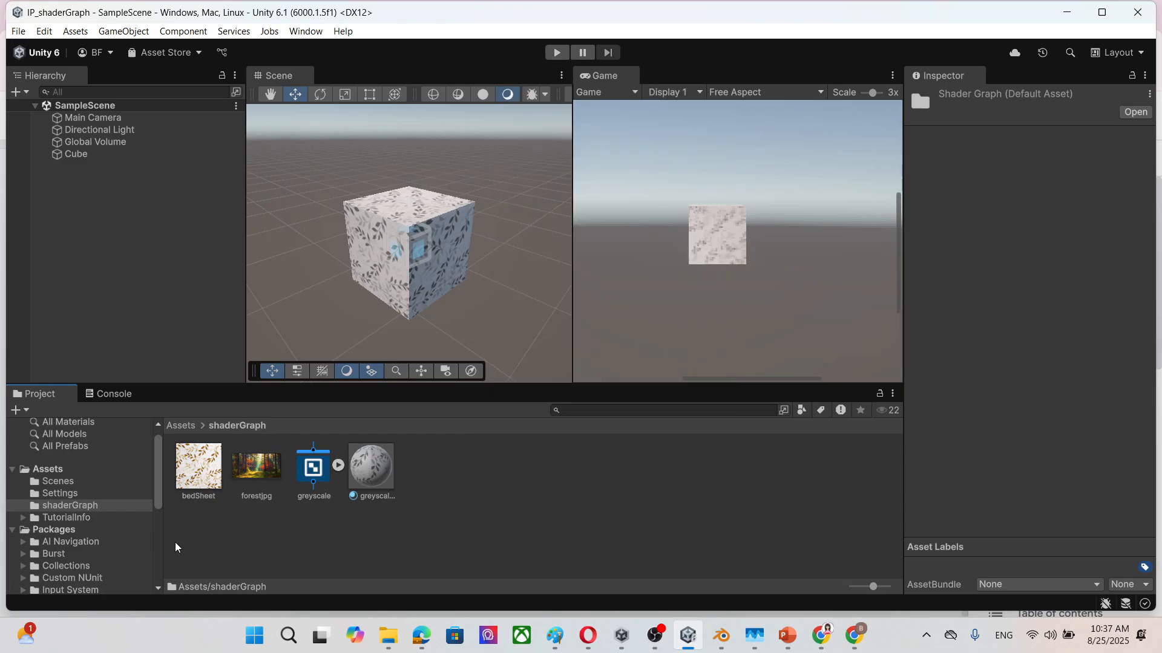
pyautogui.rightClick(175, 542)
pyautogui.moveTo(228, 173)
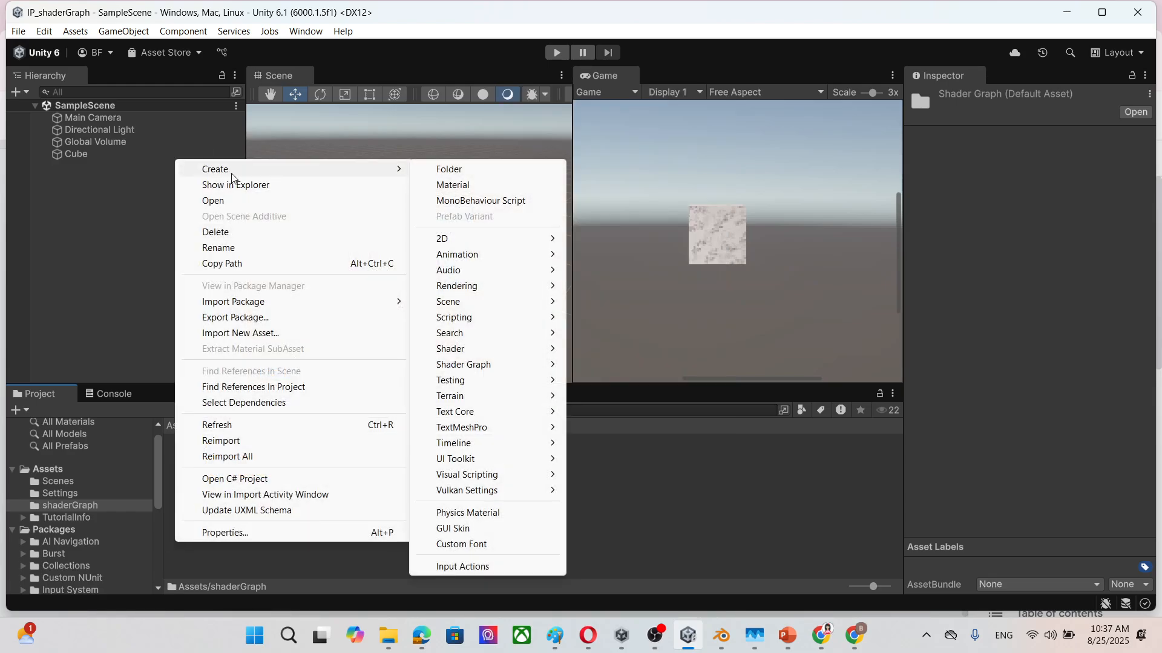
pyautogui.moveTo(498, 364)
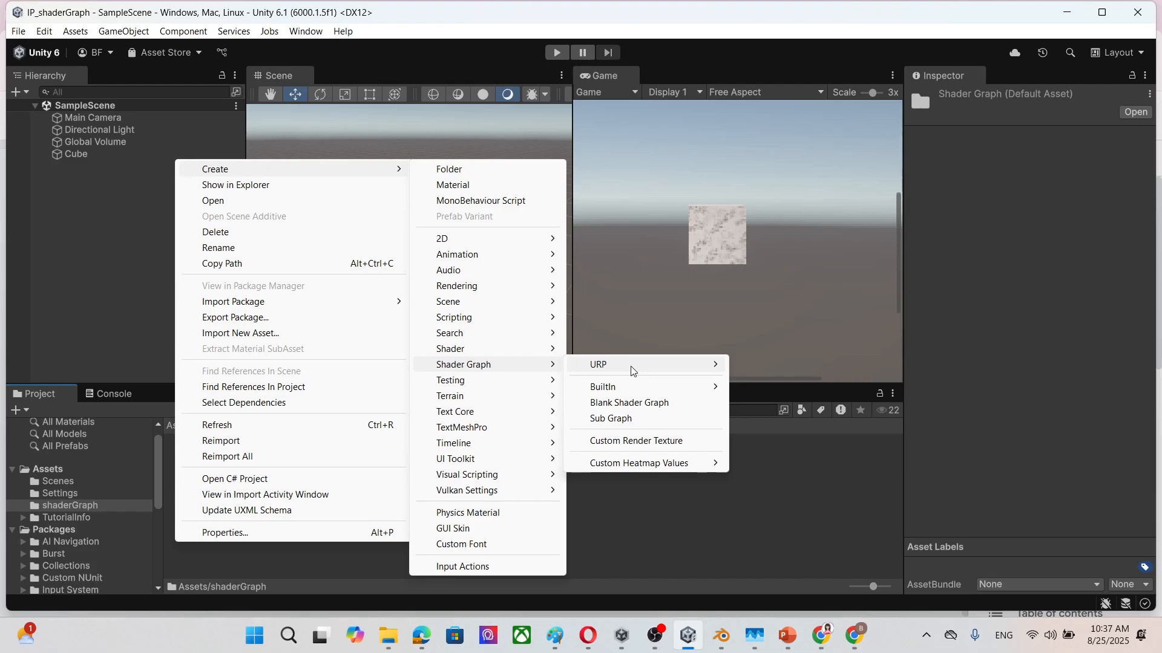
pyautogui.moveTo(631, 369)
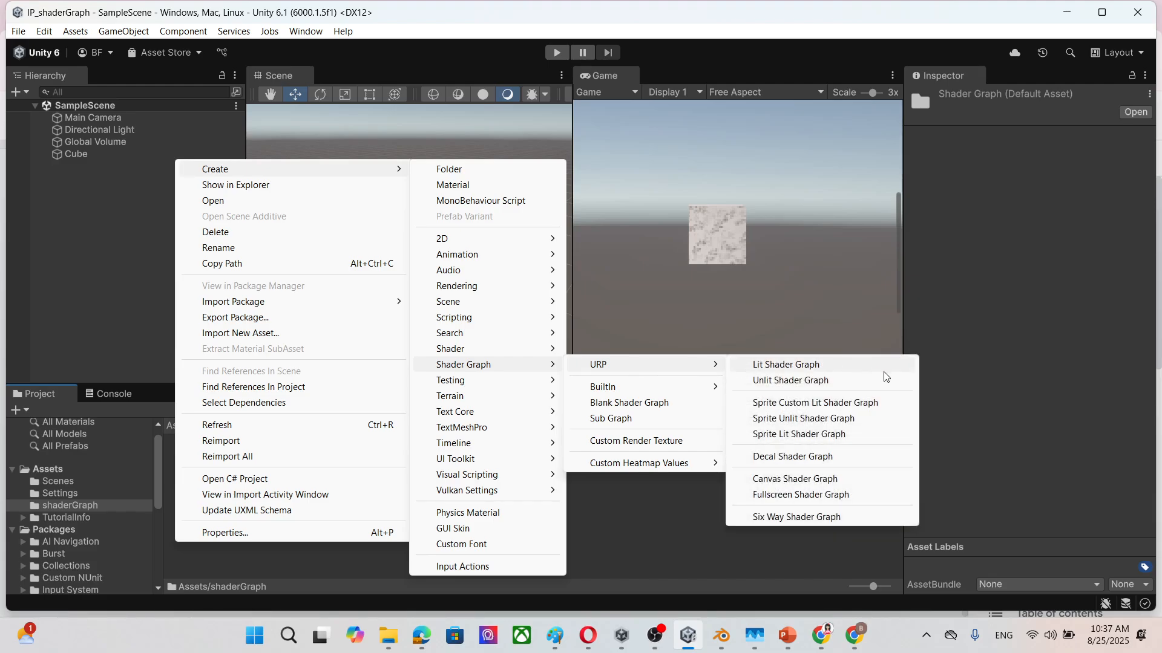
pyautogui.press('super+shift+s')
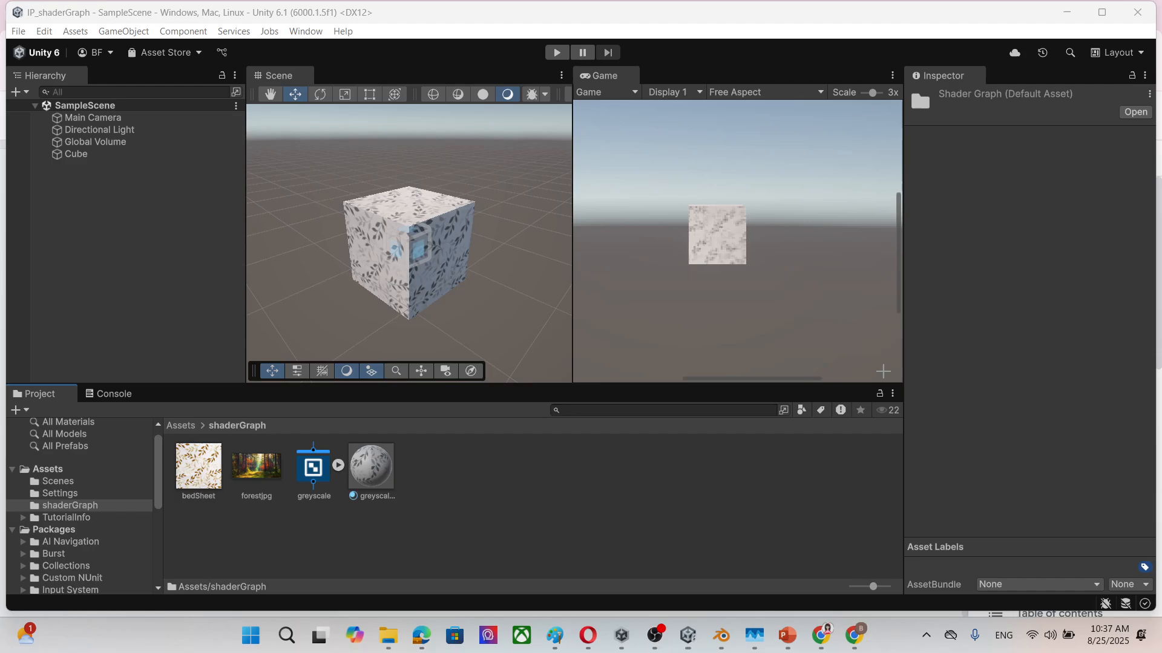
pyautogui.moveTo(176, 155); pyautogui.dragTo(926, 590)
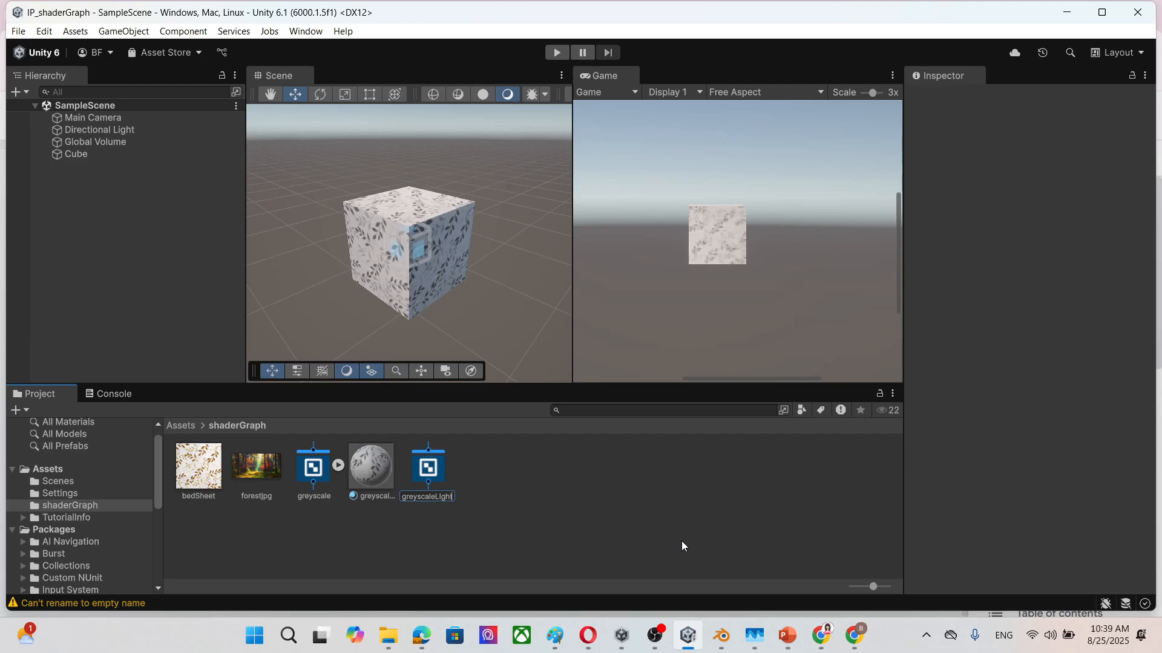
# Finish naming the new shader graph asset greyscaleLIghtness.
pyautogui.write('ness')
pyautogui.press('Return')
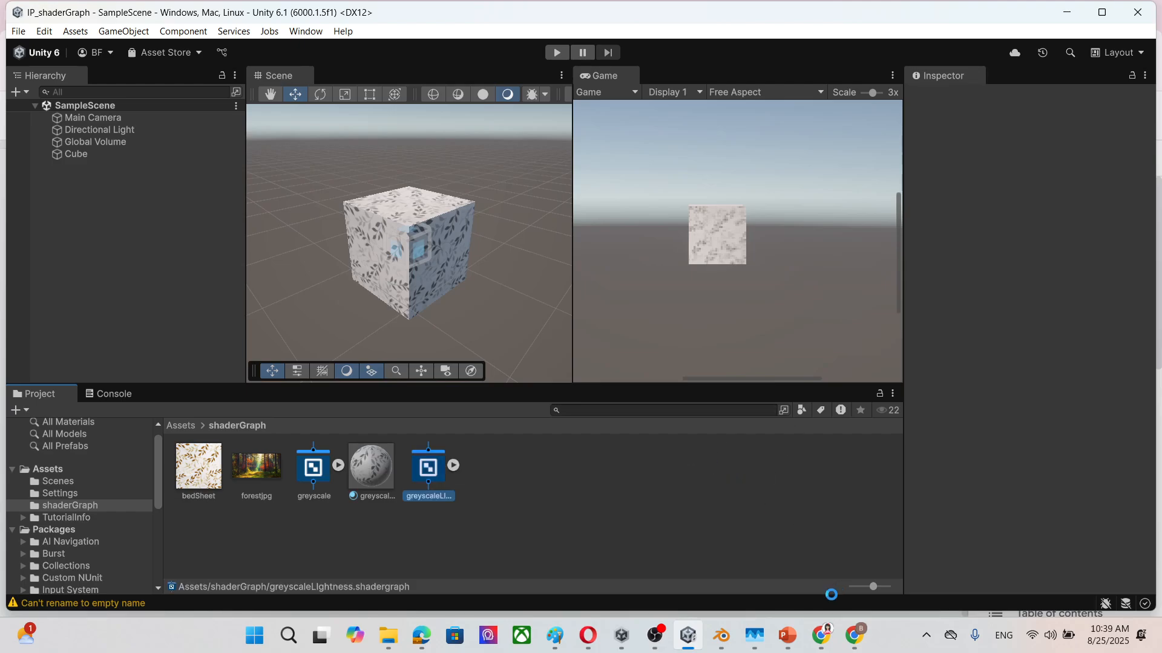
# Switch to the PowerPoint Greyscale slide, review the lightness method's formula, and return to Unity.
pyautogui.moveTo(787, 636)
pyautogui.click(714, 565)
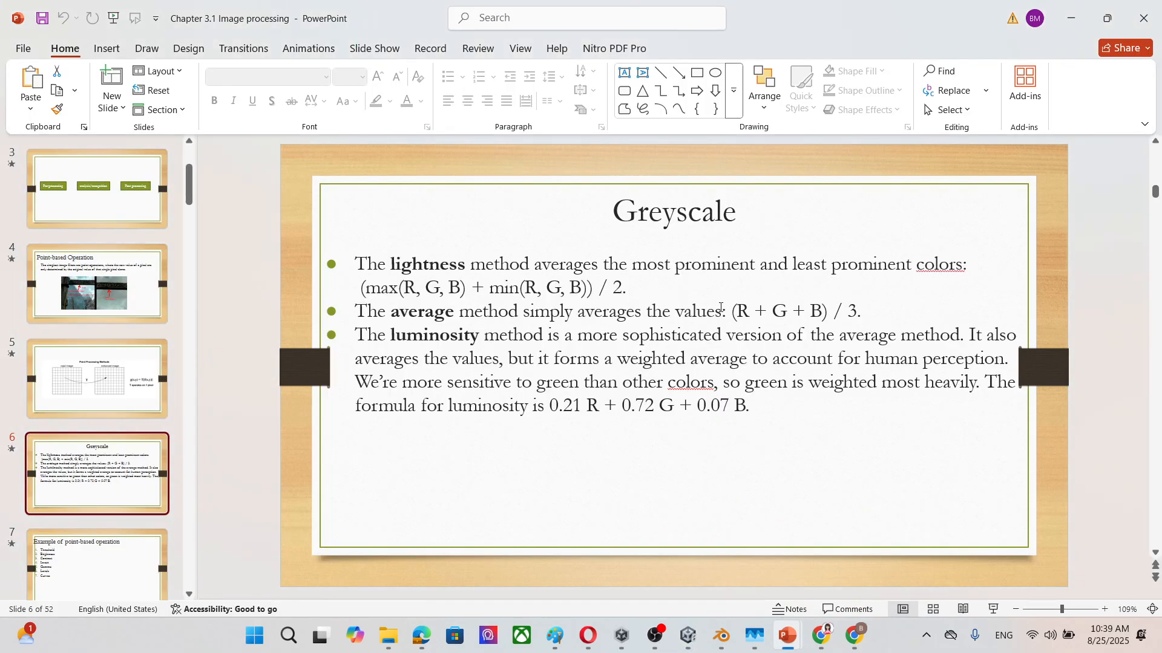
pyautogui.moveTo(366, 288); pyautogui.dragTo(463, 292)
pyautogui.click(489, 292)
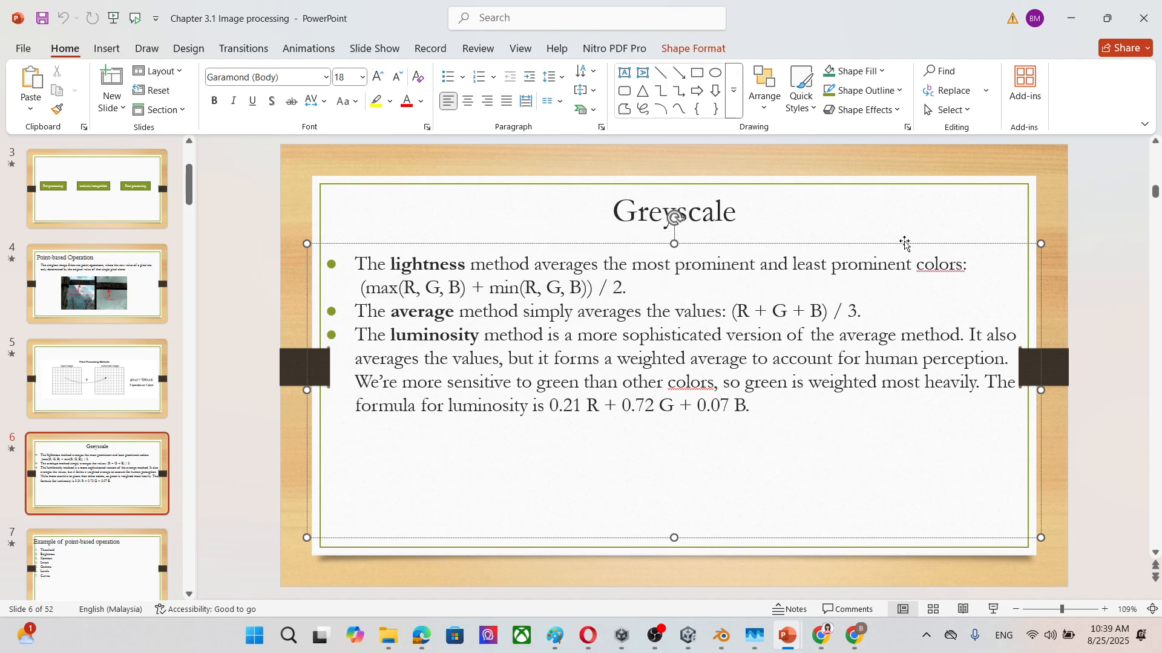
pyautogui.click(1079, 16)
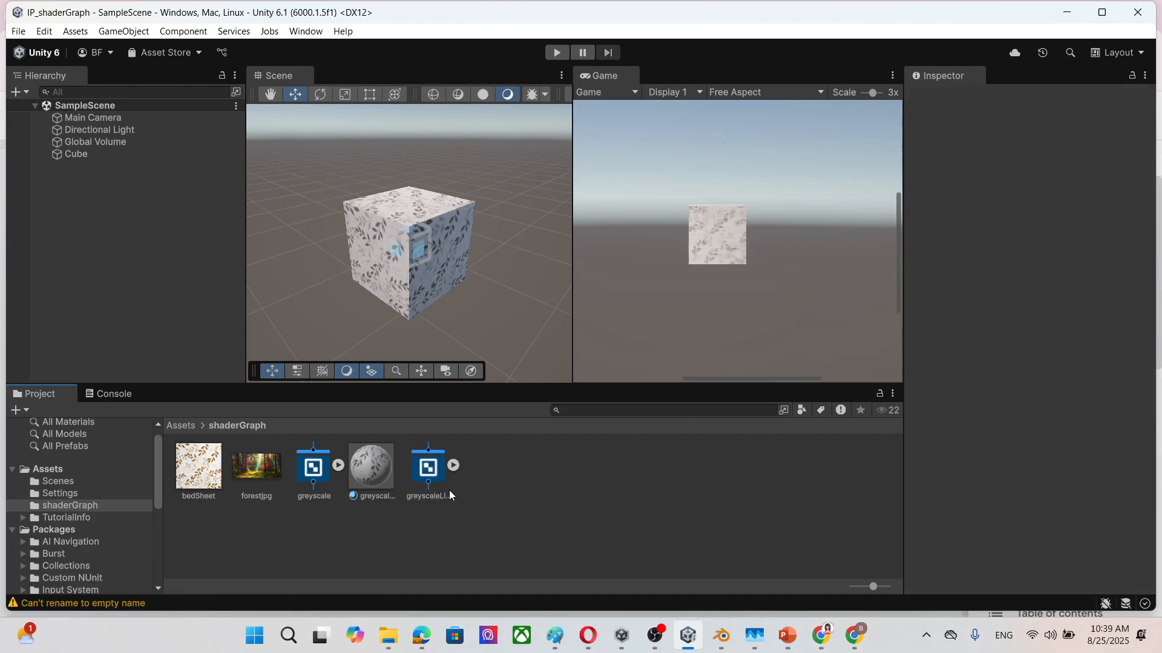
# Open the greyscaleLIghtness shader graph for editing and undock it into its own maximized window.
pyautogui.doubleClick(428, 469)
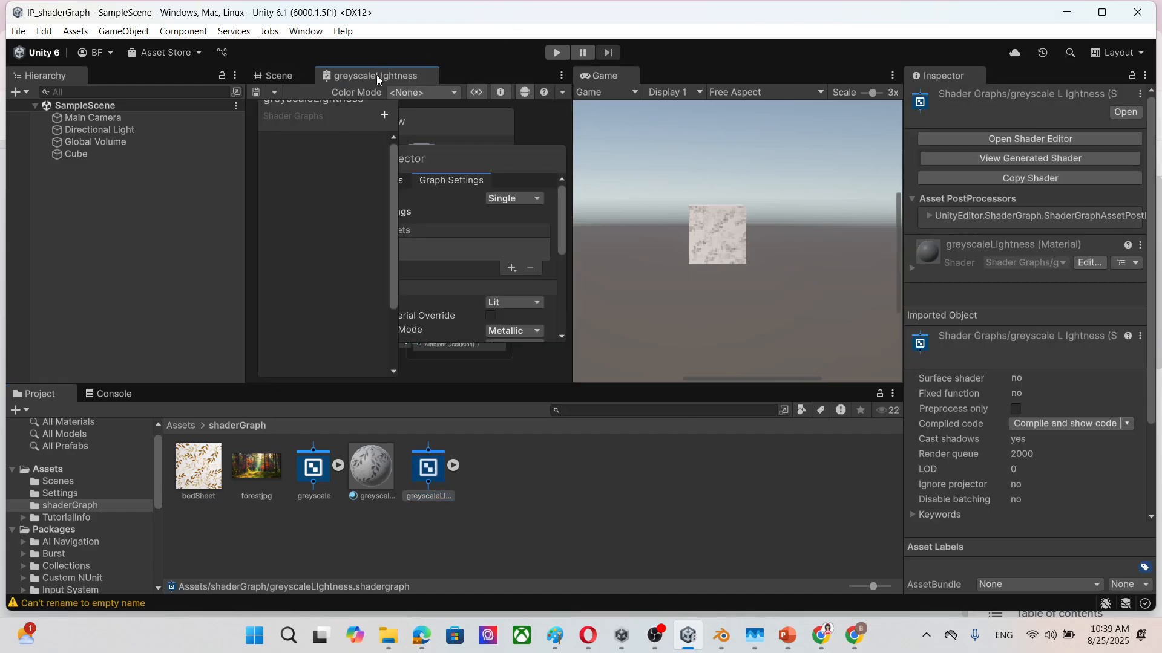
pyautogui.moveTo(377, 75); pyautogui.dragTo(408, 238)
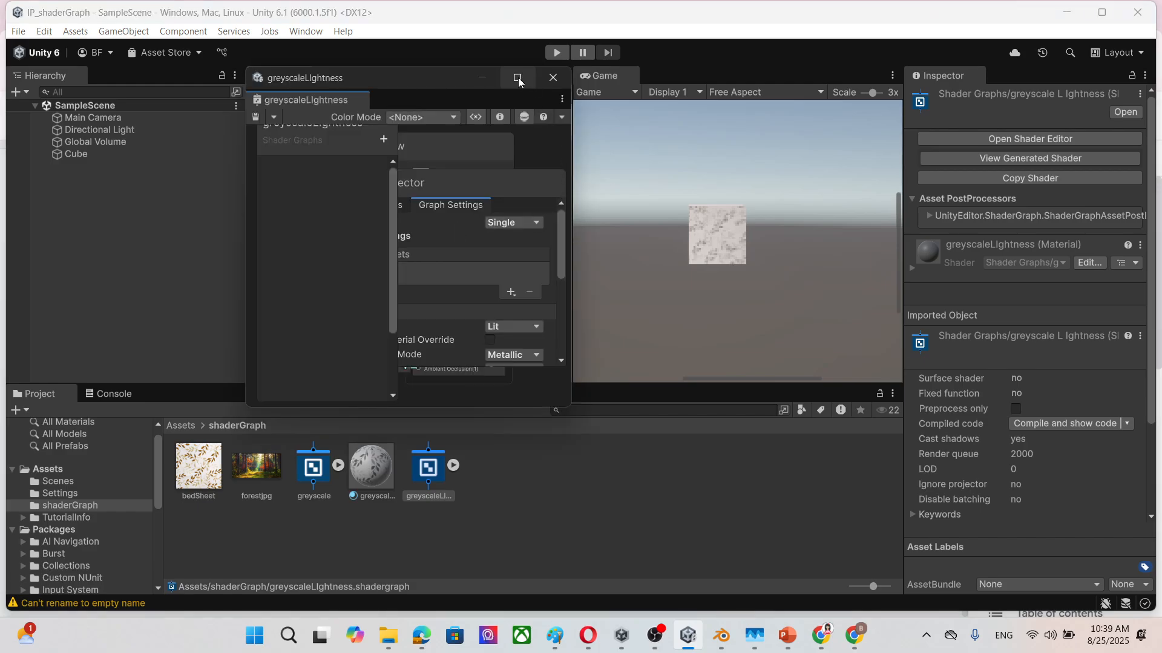
pyautogui.click(518, 79)
pyautogui.scroll(2, 375, 300)
pyautogui.moveTo(309, 233); pyautogui.dragTo(822, 405, button='middle')
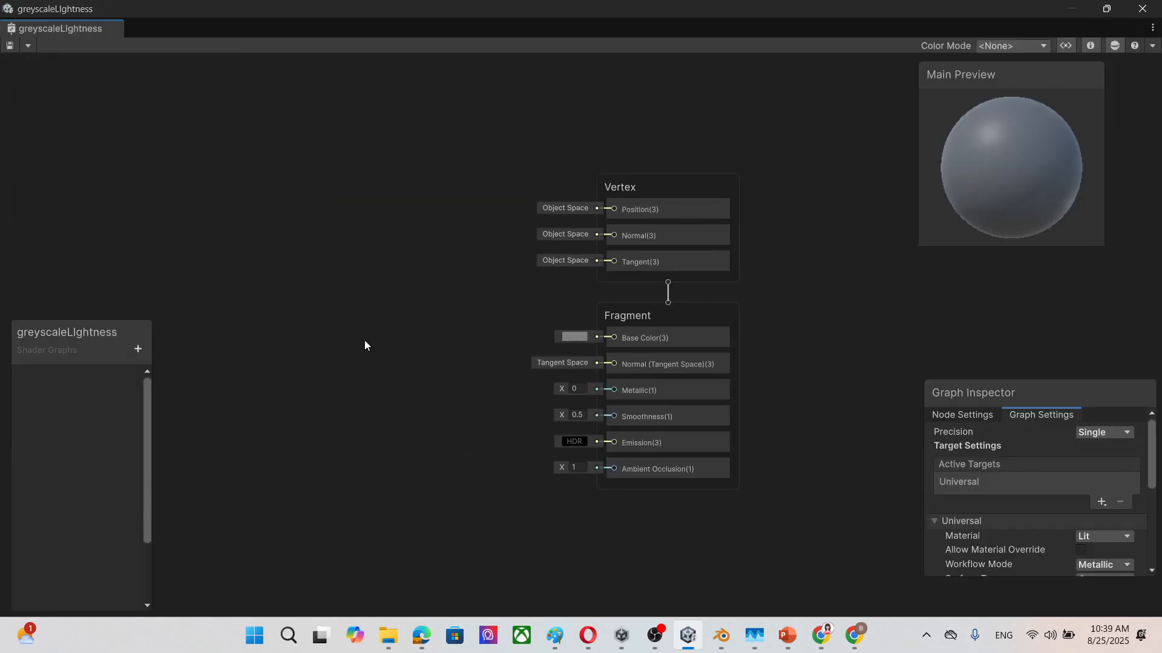
# Add a Sample Texture 2D node in the empty graph area beside the Vertex and Fragment blocks.
pyautogui.moveTo(364, 340); pyautogui.dragTo(462, 289, button='middle')
pyautogui.scroll(1, 462, 290)
pyautogui.scroll(-2, 260, 166)
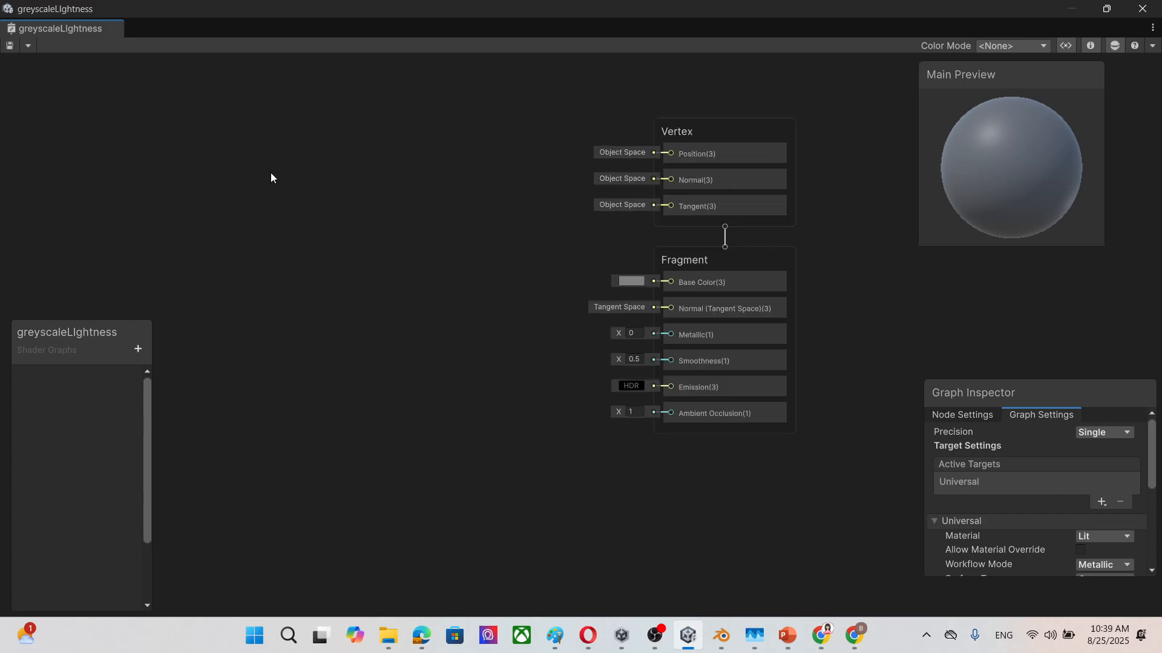
pyautogui.scroll(1, 242, 173)
pyautogui.moveTo(259, 178); pyautogui.dragTo(326, 192, button='middle')
pyautogui.rightClick(228, 150)
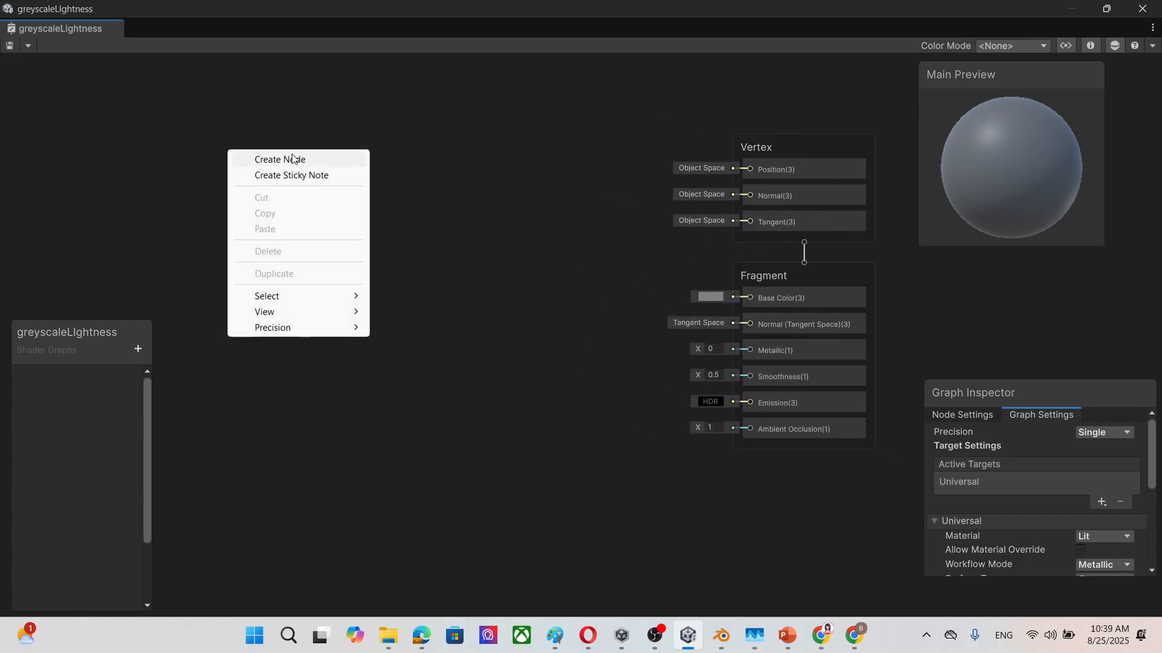
pyautogui.click(293, 159)
pyautogui.write('te')
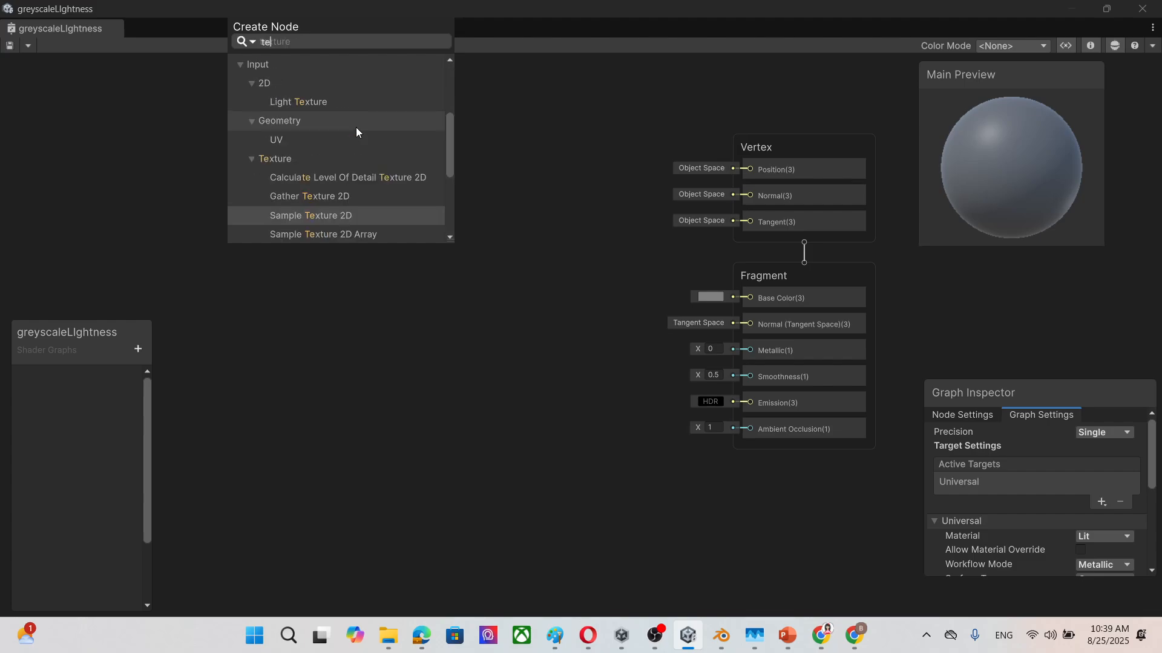
pyautogui.write('xture')
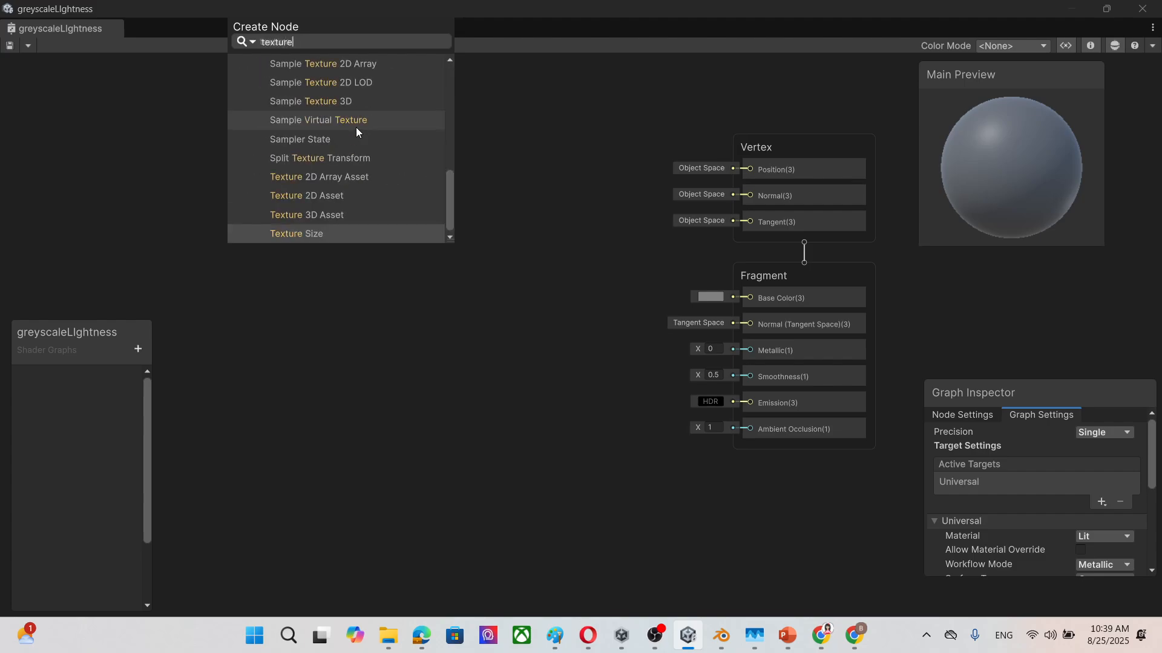
pyautogui.scroll(2, 367, 147)
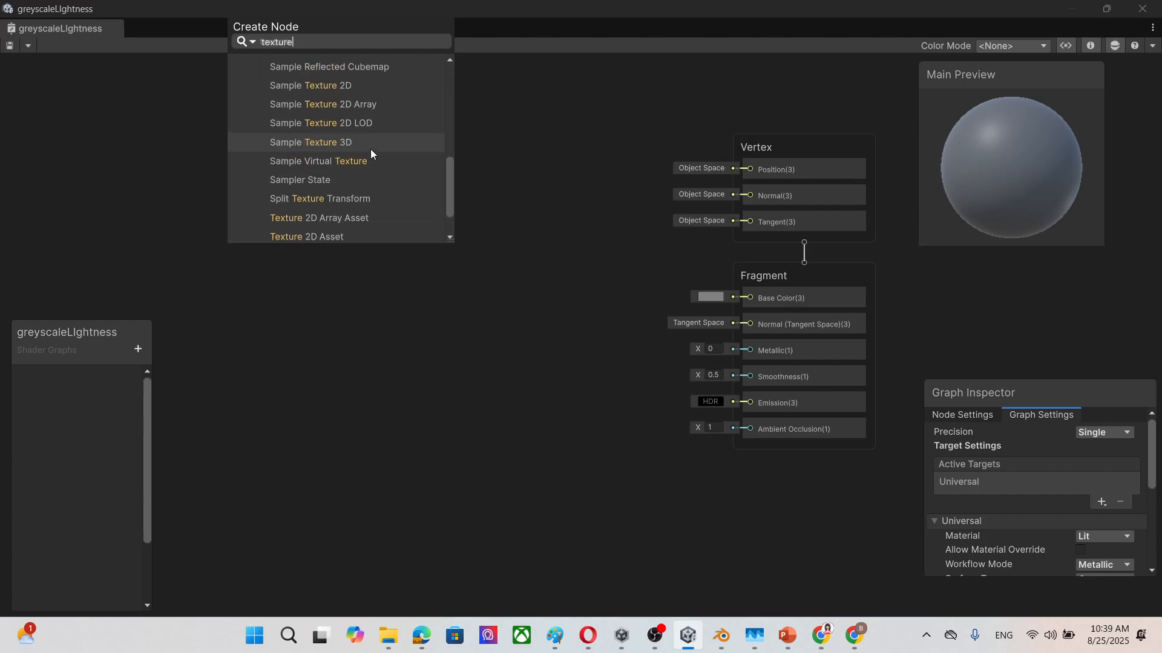
pyautogui.click(346, 87)
# Assign the forestjpg texture to the Sample Texture 2D node and move the node farther from the Fragment block.
pyautogui.click(206, 205)
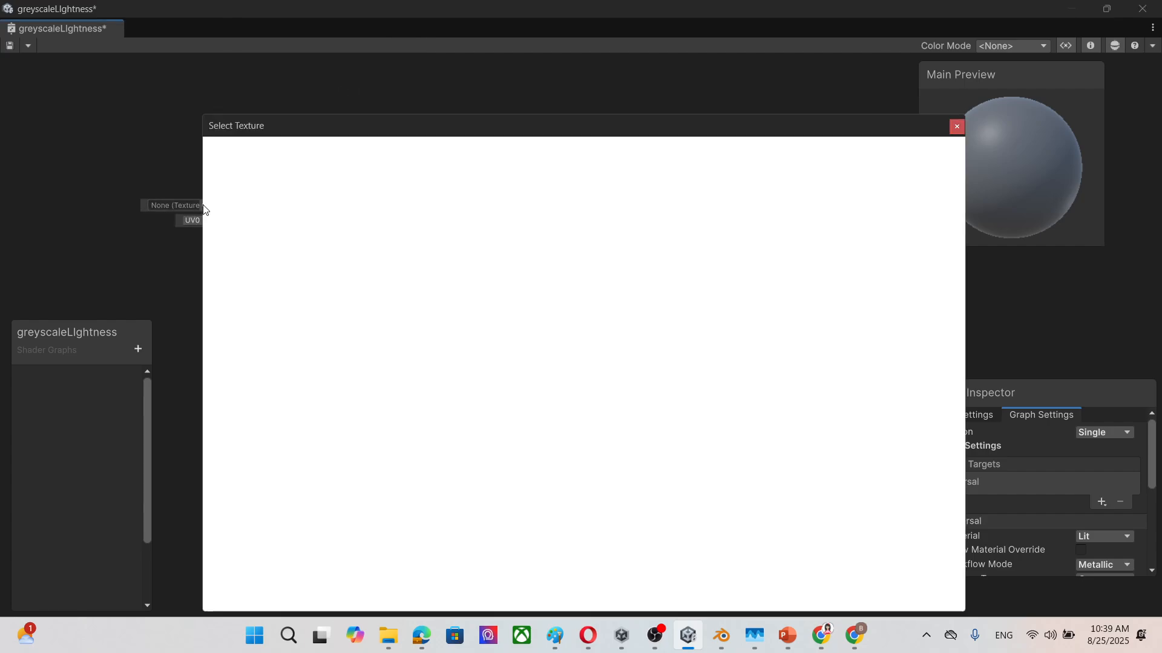
pyautogui.click(354, 201)
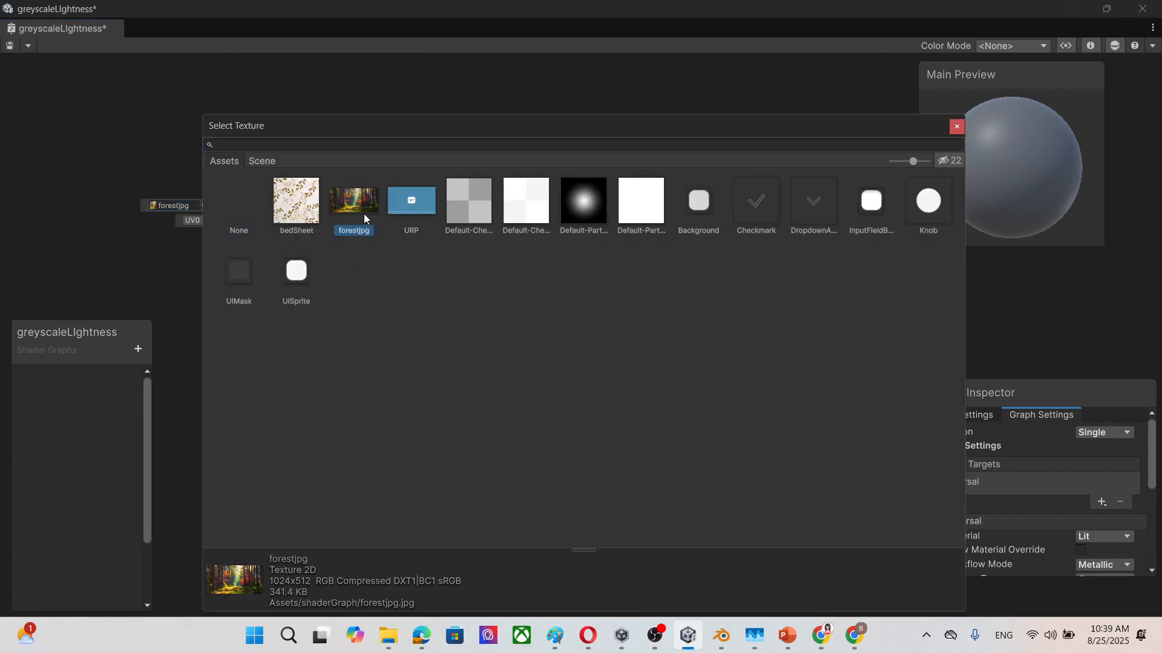
pyautogui.click(957, 127)
pyautogui.moveTo(314, 186); pyautogui.dragTo(282, 148)
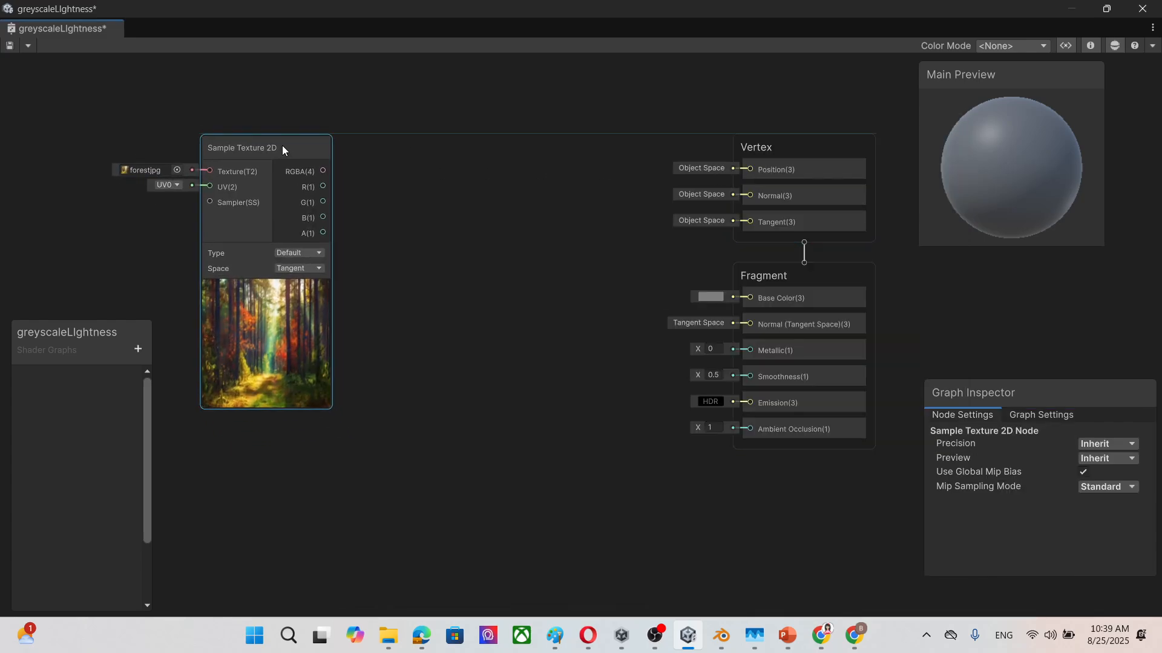
# Add a Maximum node and place it between the Sample Texture 2D node and the Vertex block.
pyautogui.rightClick(381, 162)
pyautogui.click(460, 166)
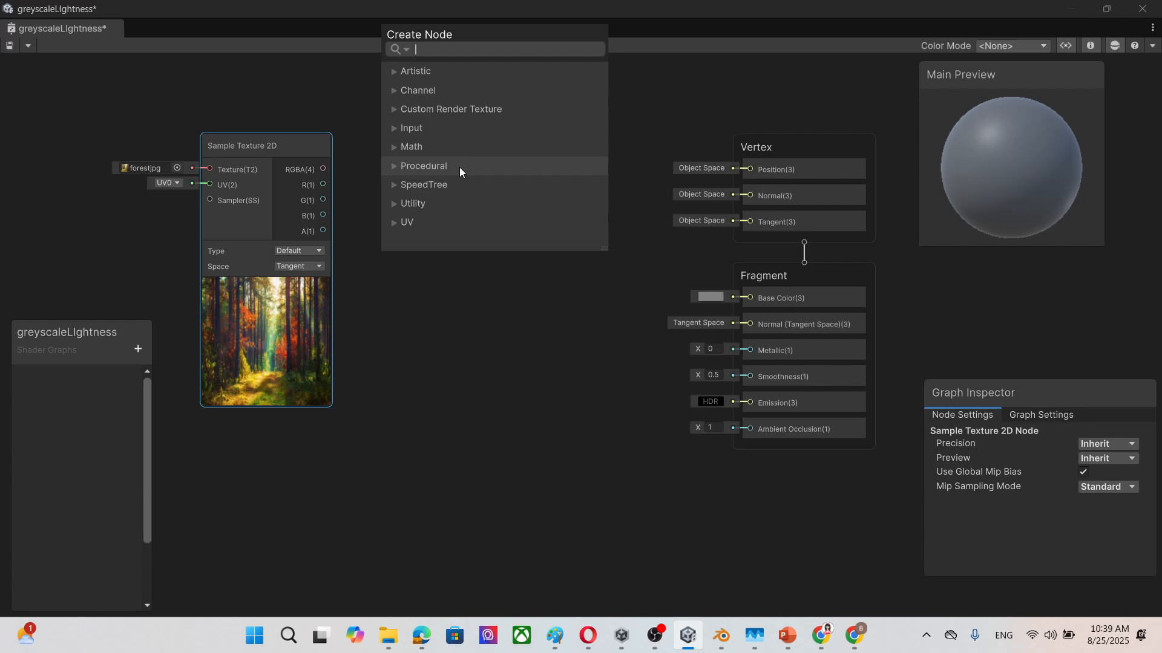
pyautogui.write('max')
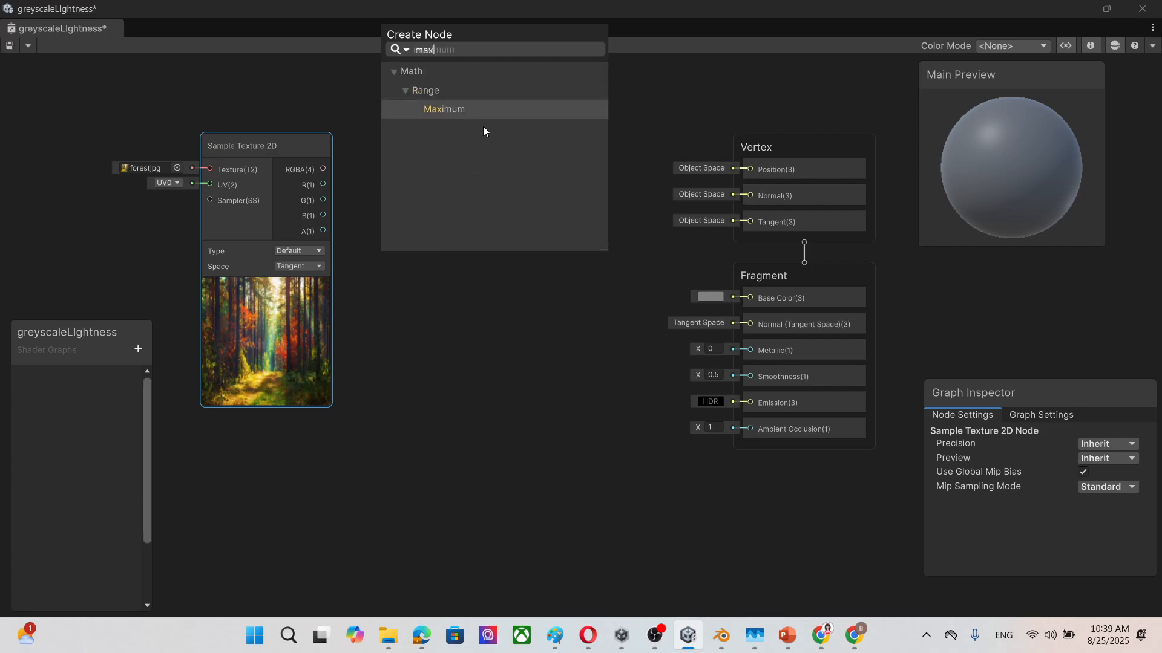
pyautogui.click(482, 110)
pyautogui.moveTo(437, 187); pyautogui.dragTo(508, 180)
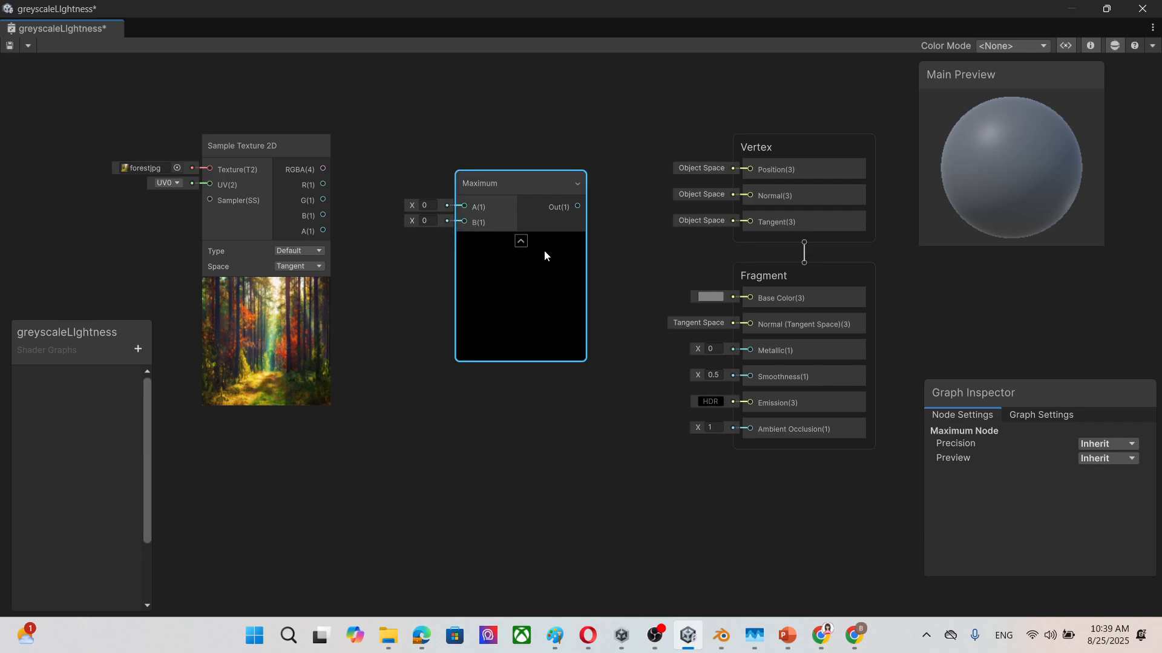
pyautogui.moveTo(528, 192); pyautogui.dragTo(491, 181)
# Add a second Maximum node and place it below the first one.
pyautogui.rightClick(517, 436)
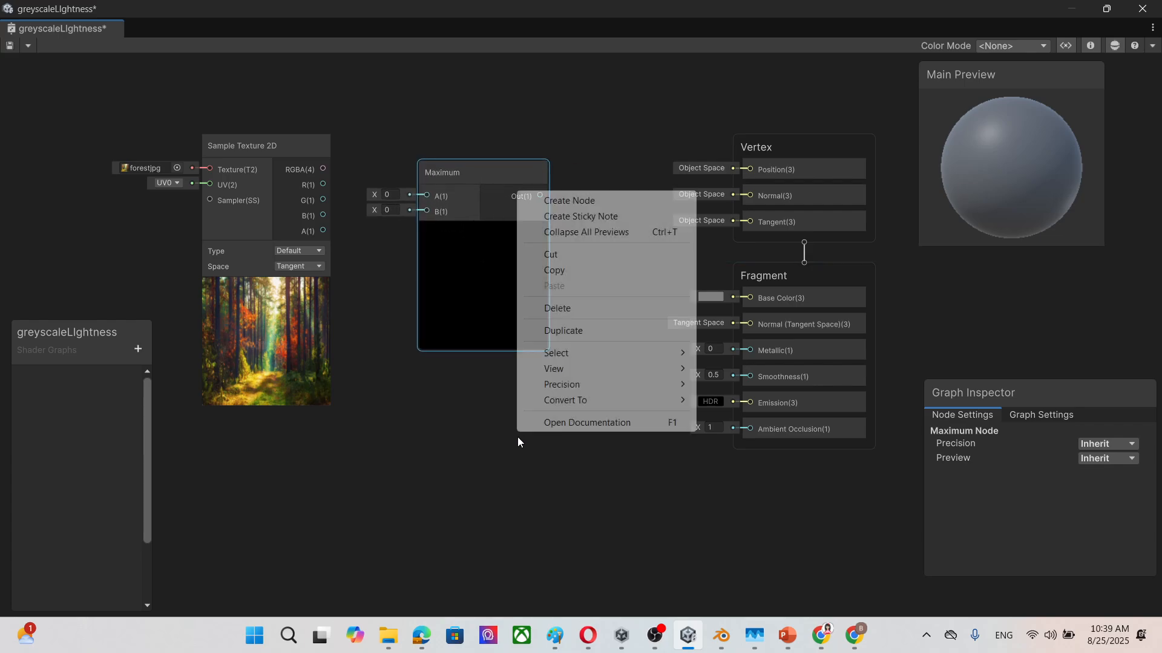
pyautogui.click(567, 207)
pyautogui.write('max')
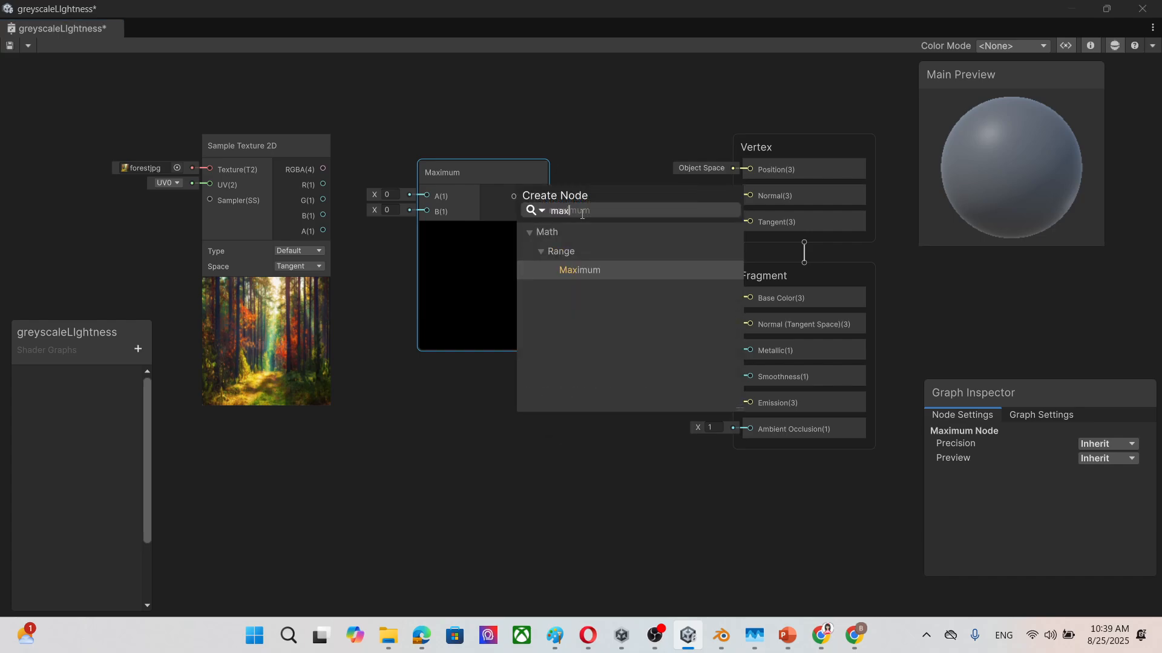
pyautogui.click(640, 270)
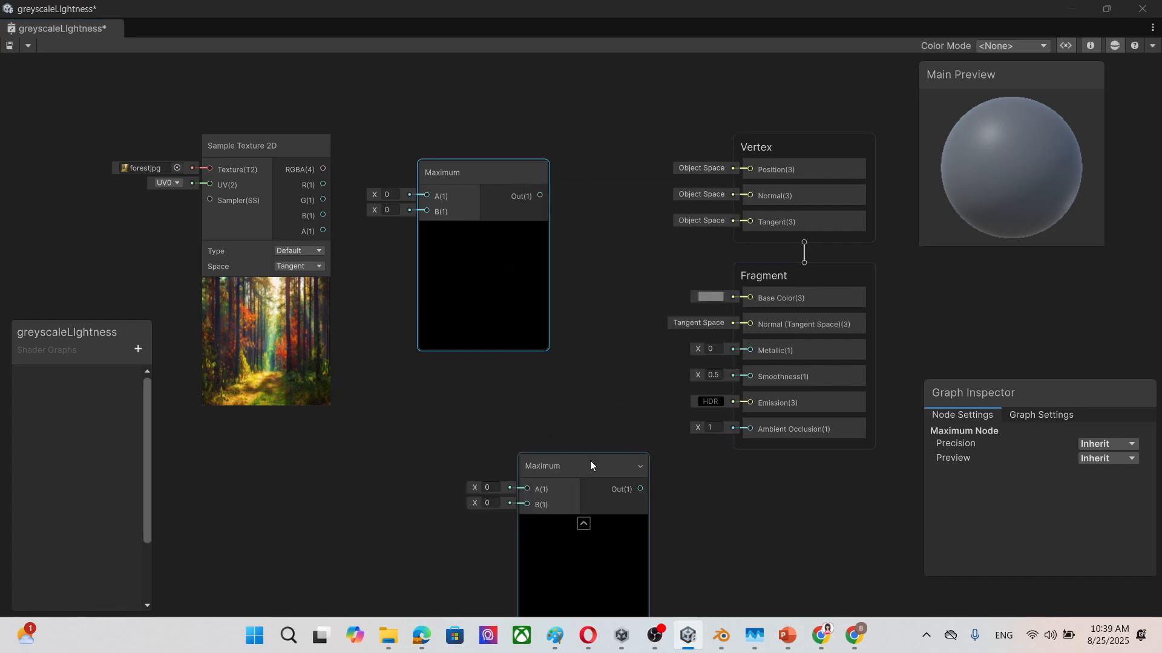
pyautogui.moveTo(589, 459); pyautogui.dragTo(521, 392)
# Collapse the previews of both Maximum nodes and move the second one close beneath the first.
pyautogui.click(483, 231)
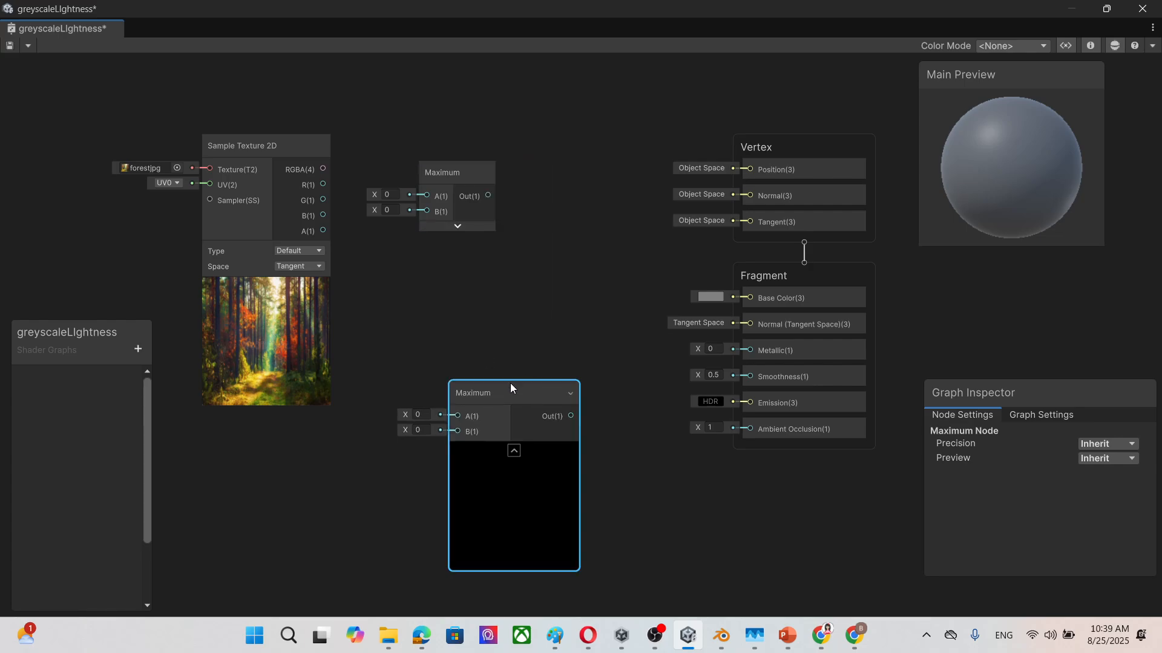
pyautogui.click(513, 450)
pyautogui.moveTo(501, 389); pyautogui.dragTo(531, 273)
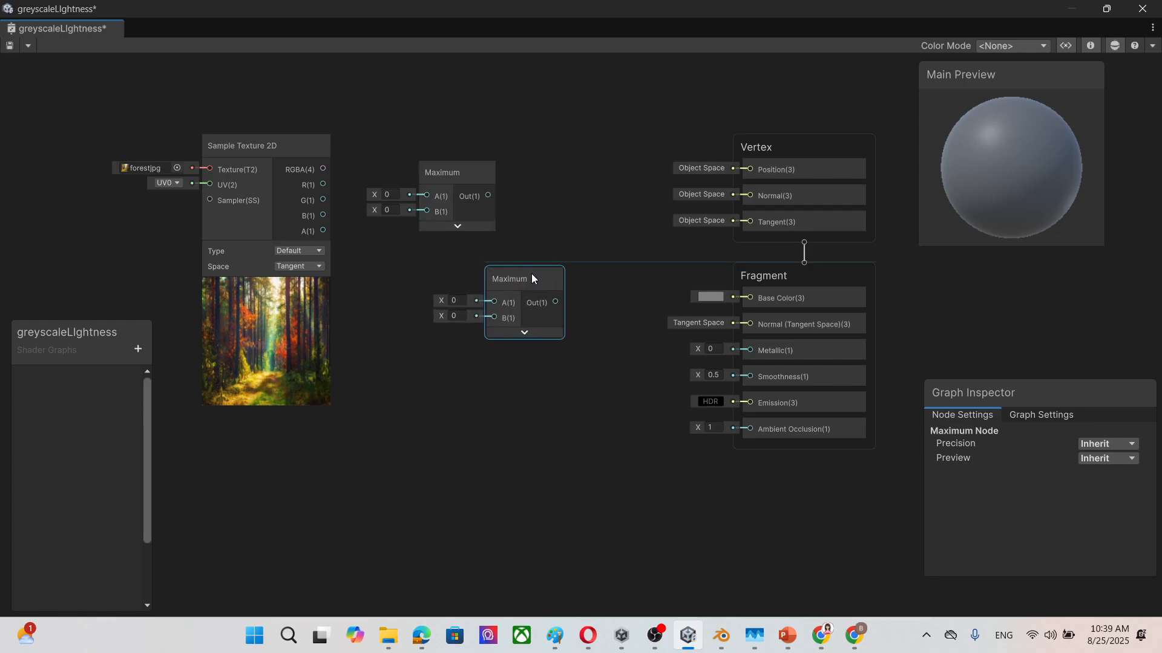
# Move the Sample Texture 2D node and both Maximum nodes away from the Fragment block, keeping the Maximum nodes stacked beside the texture node.
pyautogui.scroll(-2, 190, 138)
pyautogui.moveTo(118, 127); pyautogui.dragTo(519, 144, button='middle')
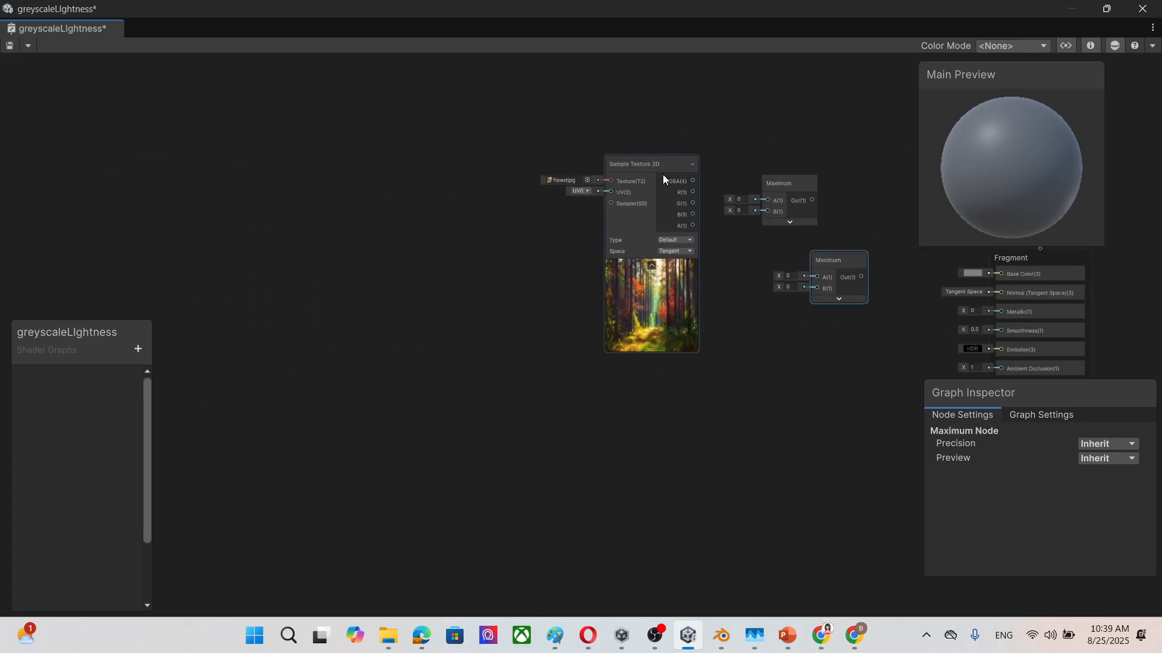
pyautogui.moveTo(650, 163); pyautogui.dragTo(339, 154)
pyautogui.moveTo(774, 191); pyautogui.dragTo(461, 176)
pyautogui.moveTo(841, 266); pyautogui.dragTo(484, 241)
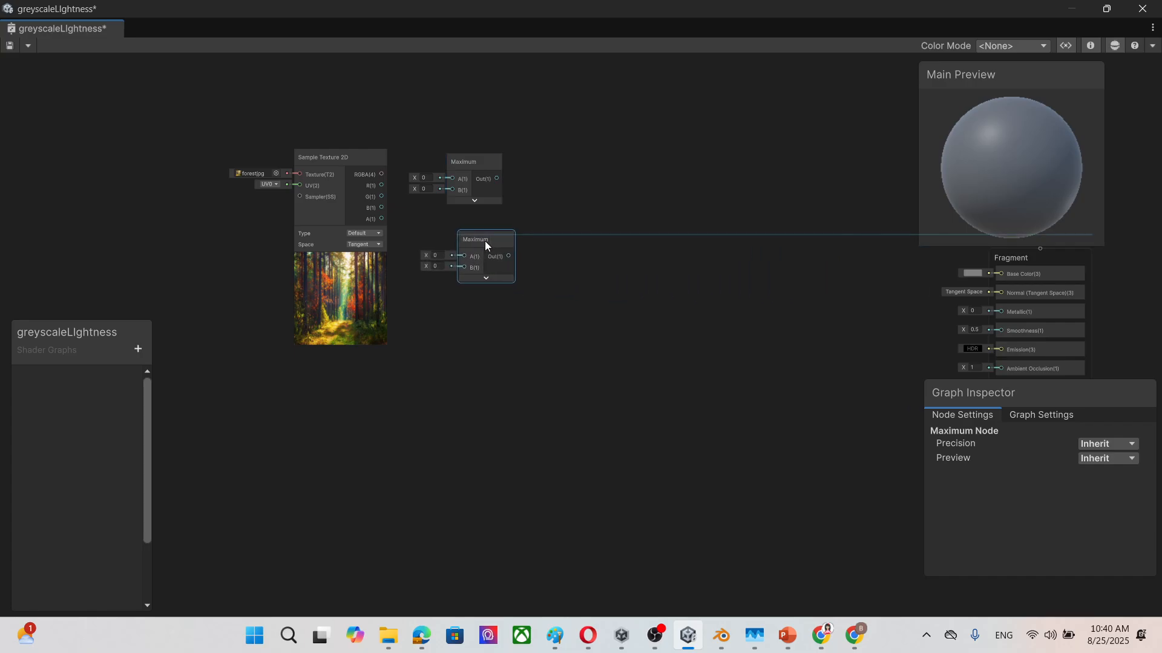
pyautogui.scroll(3, 544, 222)
pyautogui.moveTo(510, 192); pyautogui.dragTo(551, 221, button='middle')
pyautogui.moveTo(481, 278); pyautogui.dragTo(448, 271)
# Wire the texture's R and G outputs into the first Maximum node, and that node's output with B into the second Maximum's A and B.
pyautogui.moveTo(308, 202); pyautogui.dragTo(423, 210)
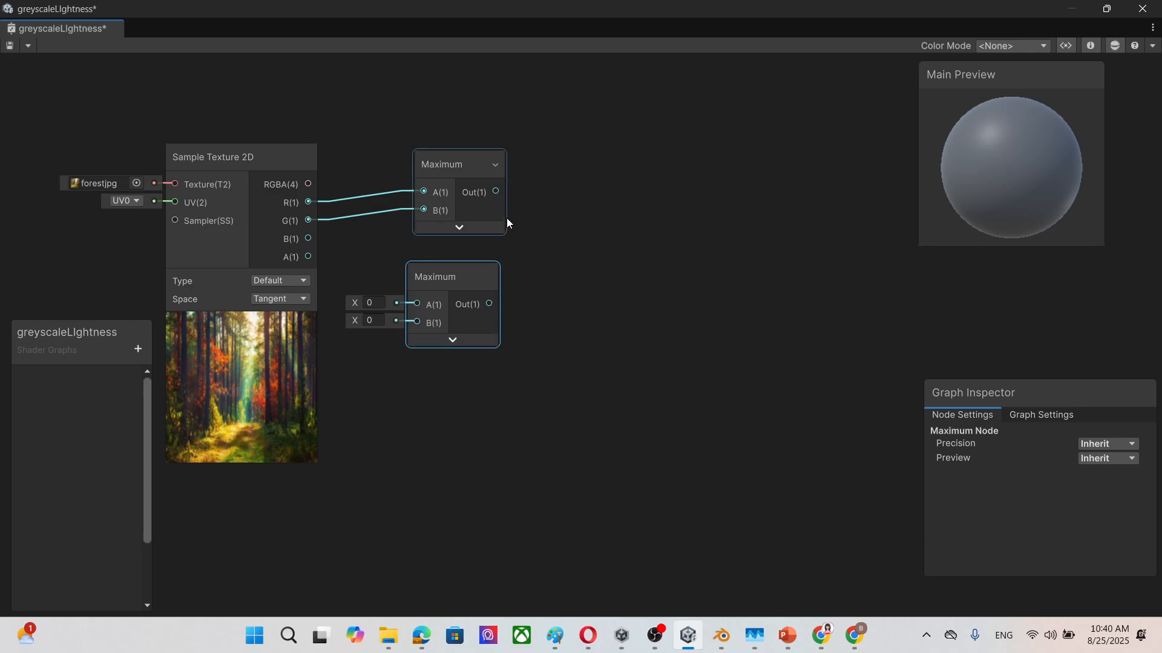
pyautogui.moveTo(454, 274); pyautogui.dragTo(493, 279)
pyautogui.moveTo(496, 191); pyautogui.dragTo(456, 308)
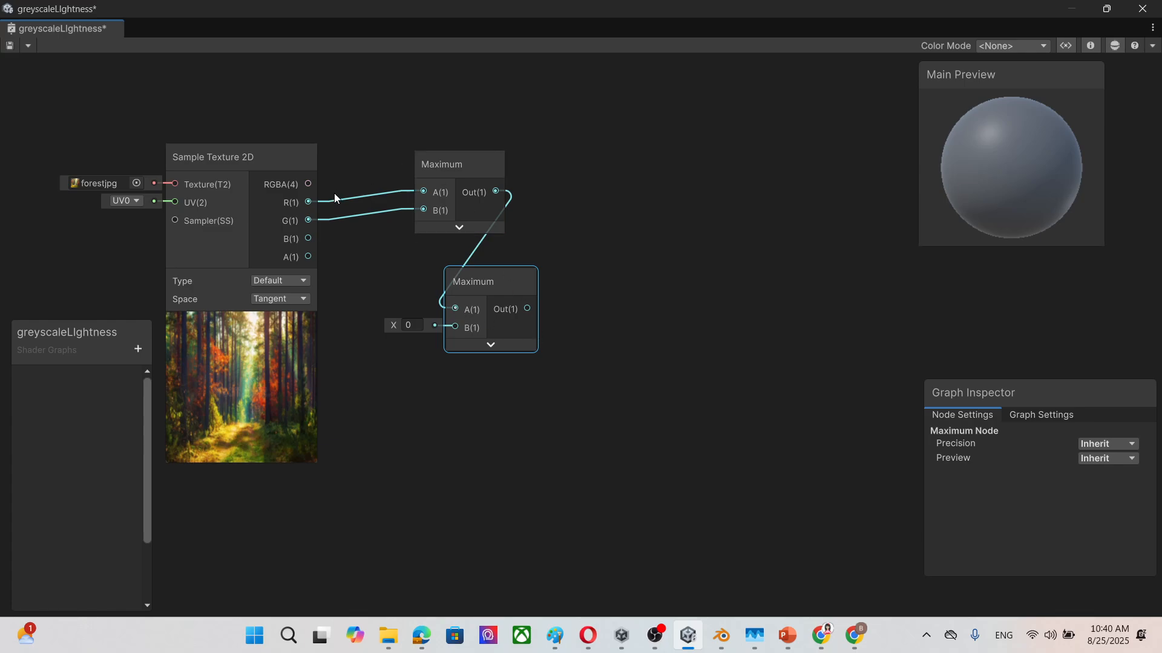
pyautogui.moveTo(308, 238); pyautogui.dragTo(455, 328)
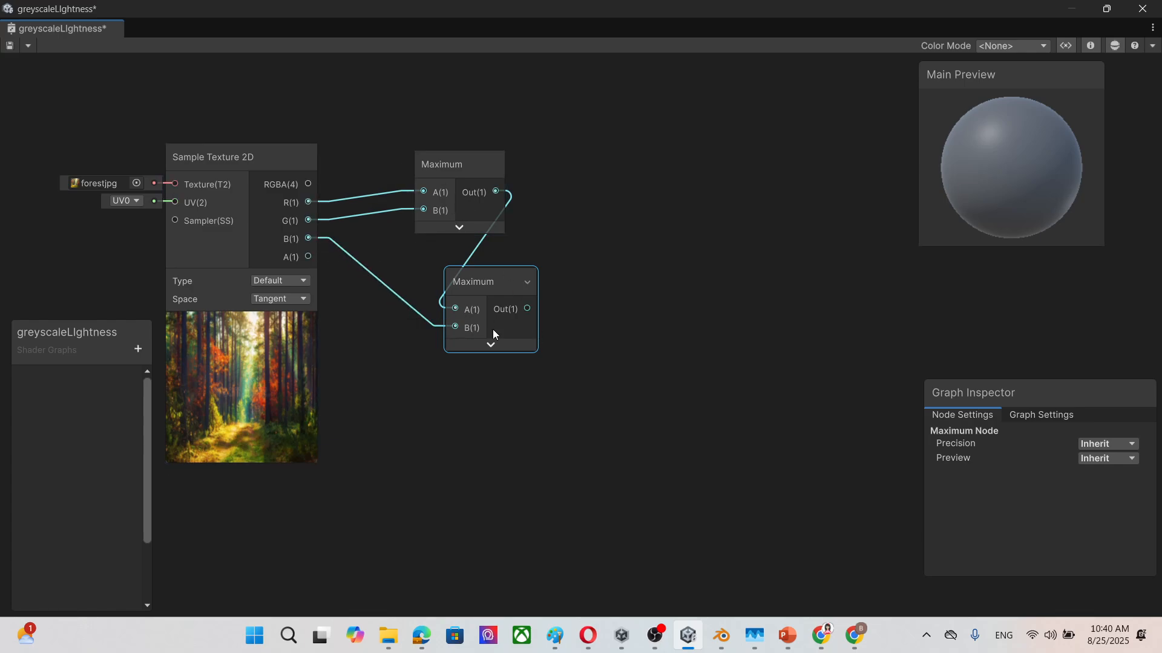
pyautogui.moveTo(497, 276); pyautogui.dragTo(590, 227)
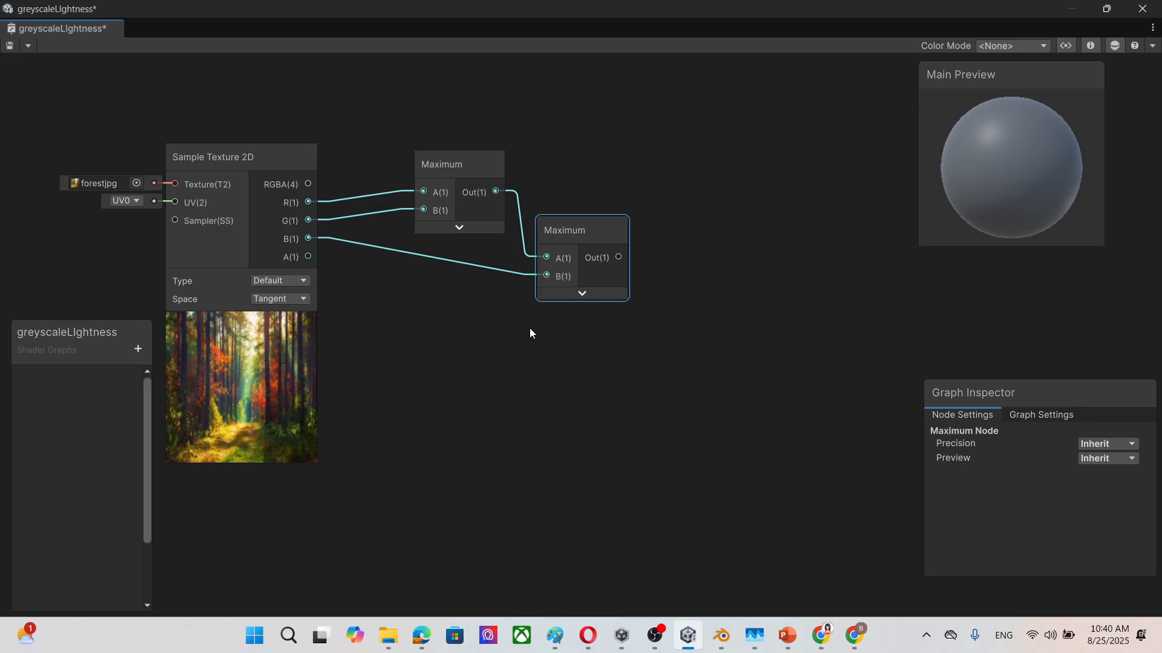
# Add a Minimum node below the Maximum nodes, duplicate it, and place the copy beside the first, slightly lower.
pyautogui.rightClick(430, 396)
pyautogui.click(527, 147)
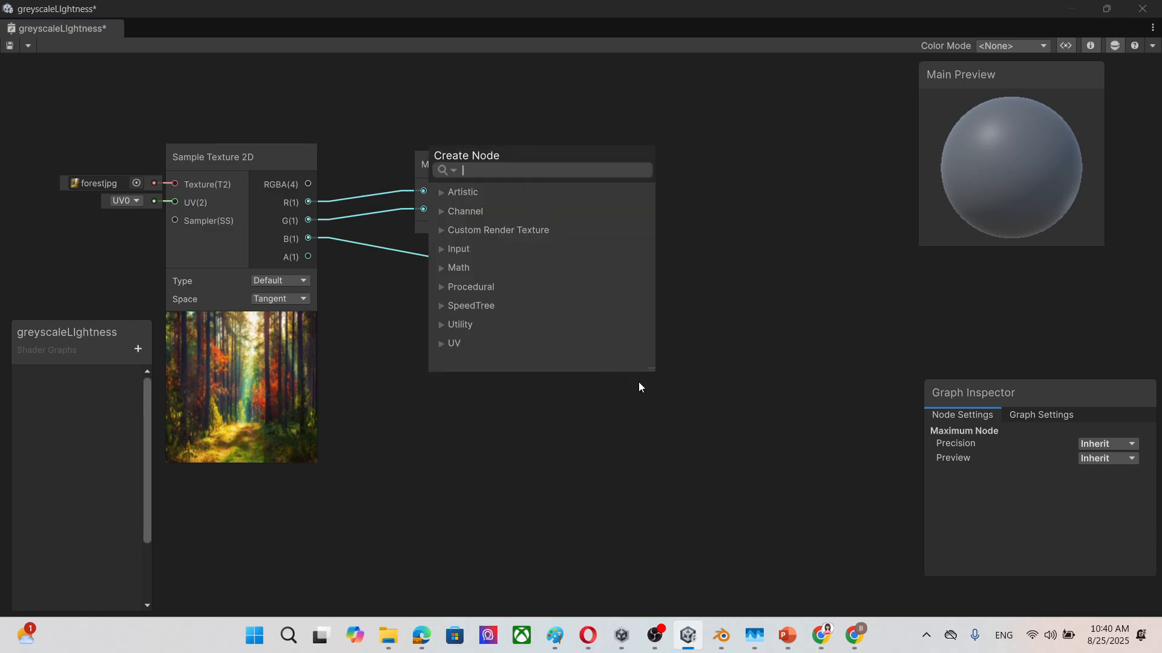
pyautogui.write('min')
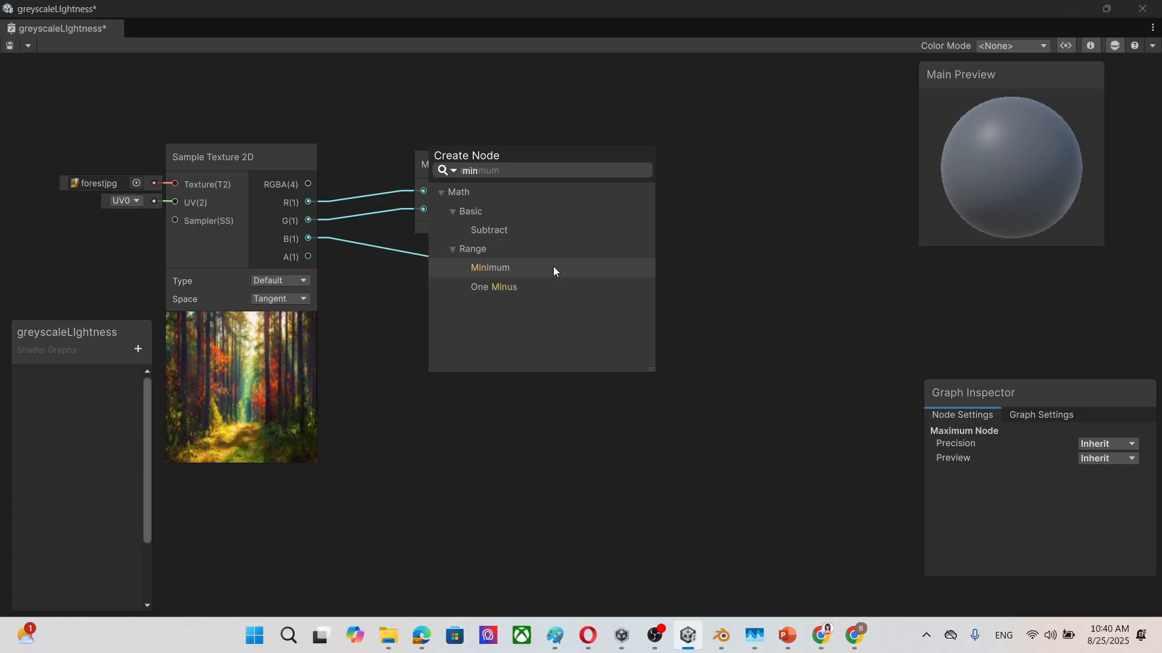
pyautogui.click(553, 271)
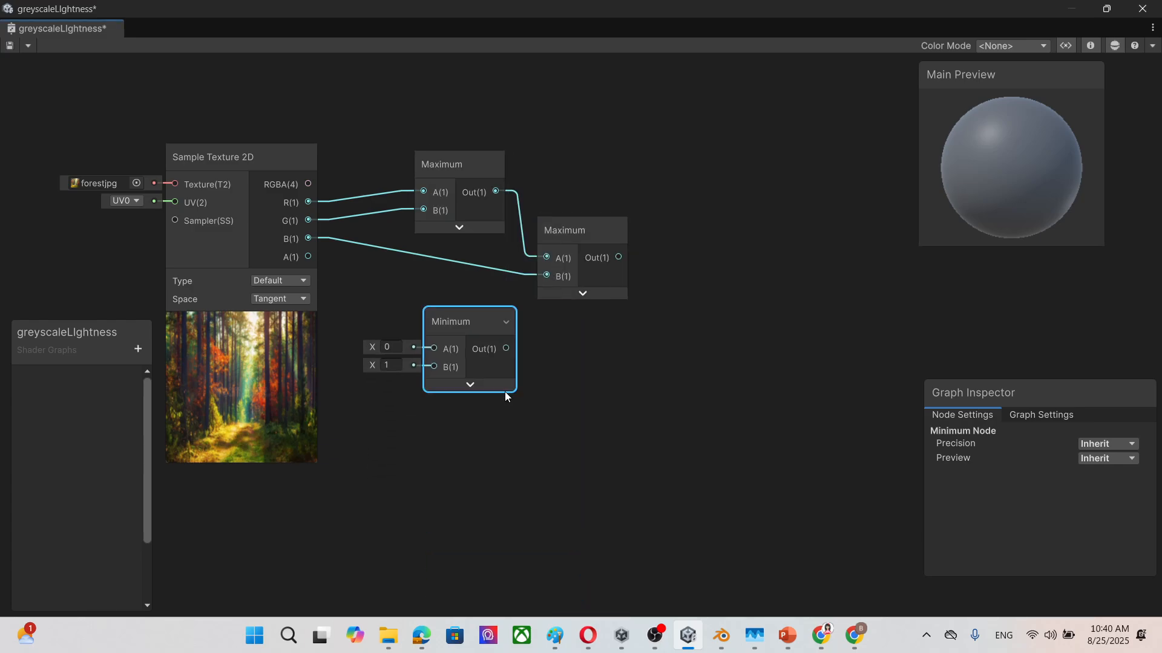
pyautogui.moveTo(489, 316); pyautogui.dragTo(482, 350)
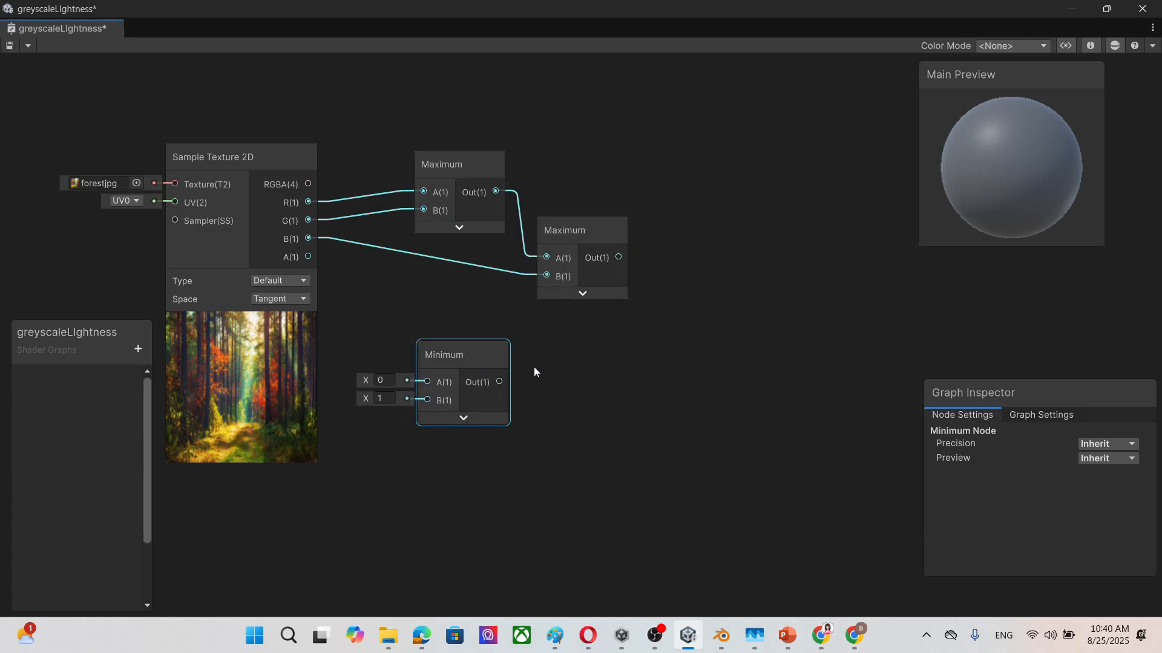
pyautogui.hotkey('ctrl', 'd')
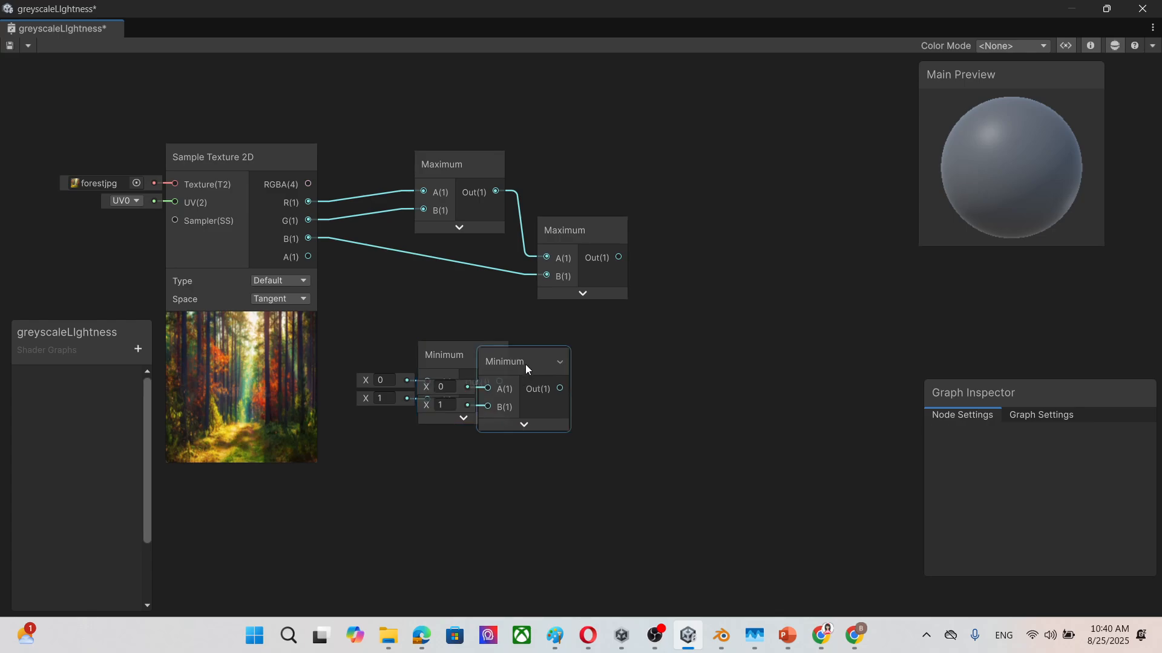
pyautogui.moveTo(525, 364); pyautogui.dragTo(604, 400)
# Wire the texture's R and G outputs into the first Minimum node, and that node's output with B into the second Minimum's A and B.
pyautogui.moveTo(310, 202); pyautogui.dragTo(426, 381)
pyautogui.moveTo(309, 220); pyautogui.dragTo(421, 399)
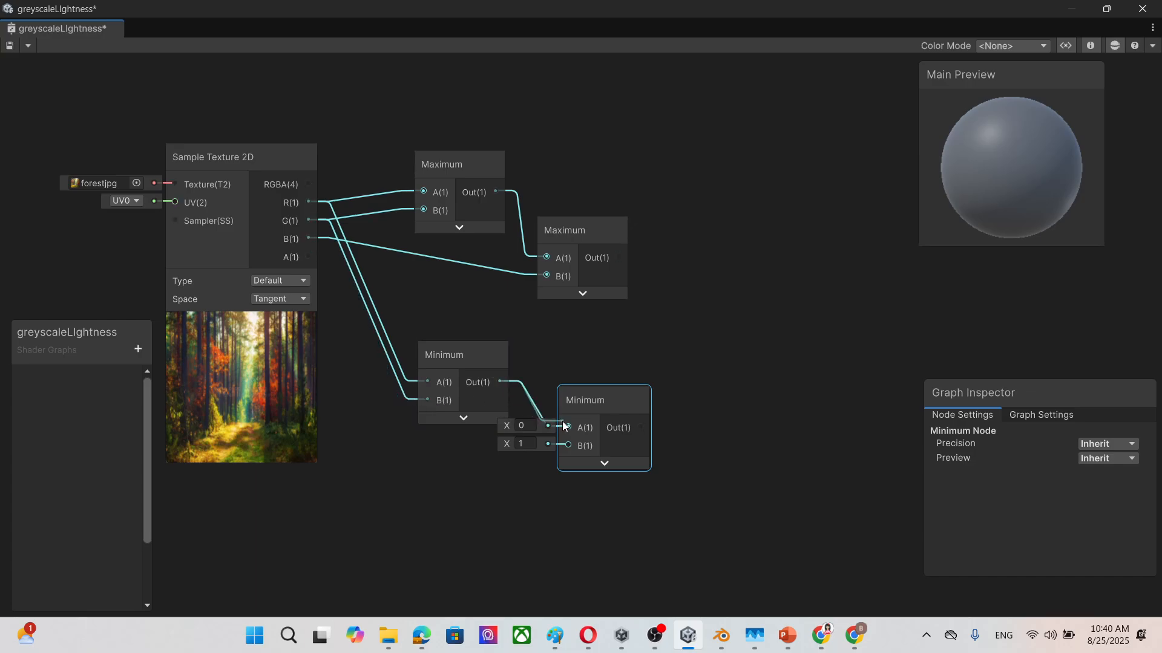
pyautogui.moveTo(562, 425); pyautogui.dragTo(567, 427)
pyautogui.moveTo(309, 239); pyautogui.dragTo(567, 445)
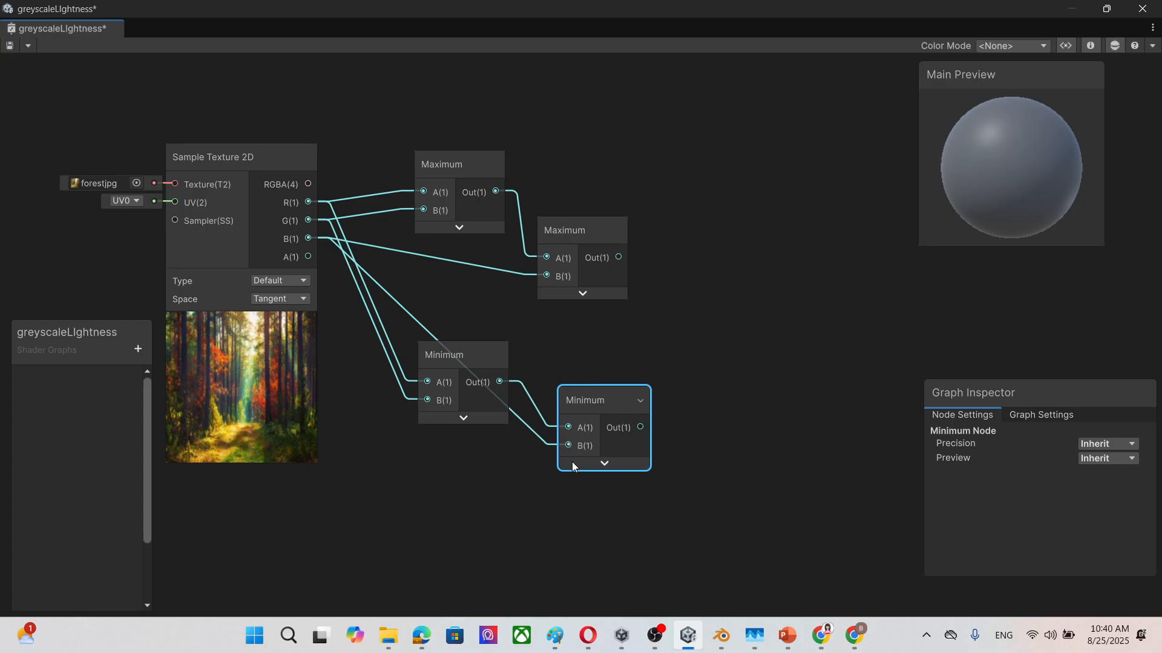
# Check the lightness formula on the Greyscale slide in PowerPoint and return to the shader graph.
pyautogui.moveTo(678, 380); pyautogui.dragTo(607, 343, button='middle')
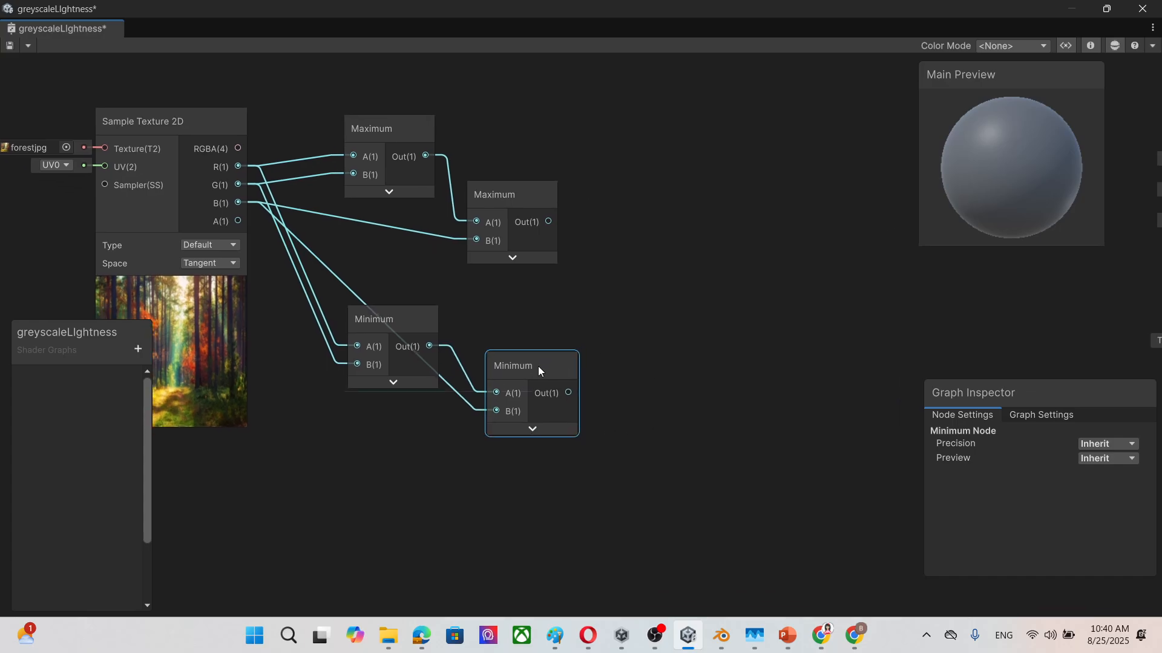
pyautogui.moveTo(796, 633)
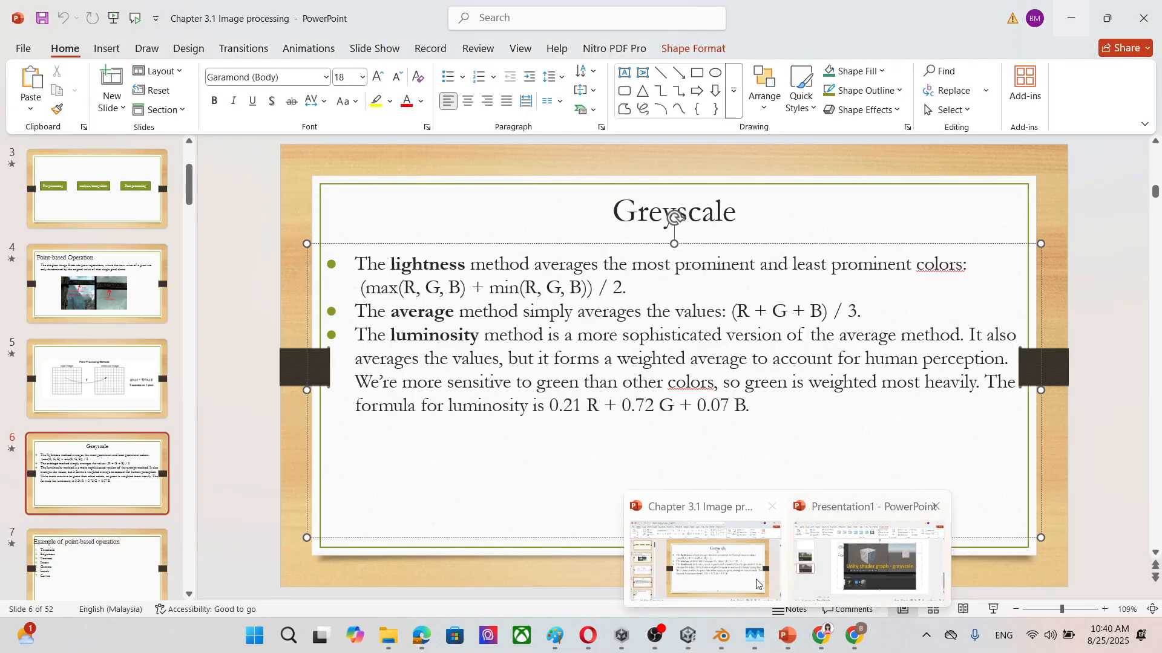
pyautogui.click(729, 579)
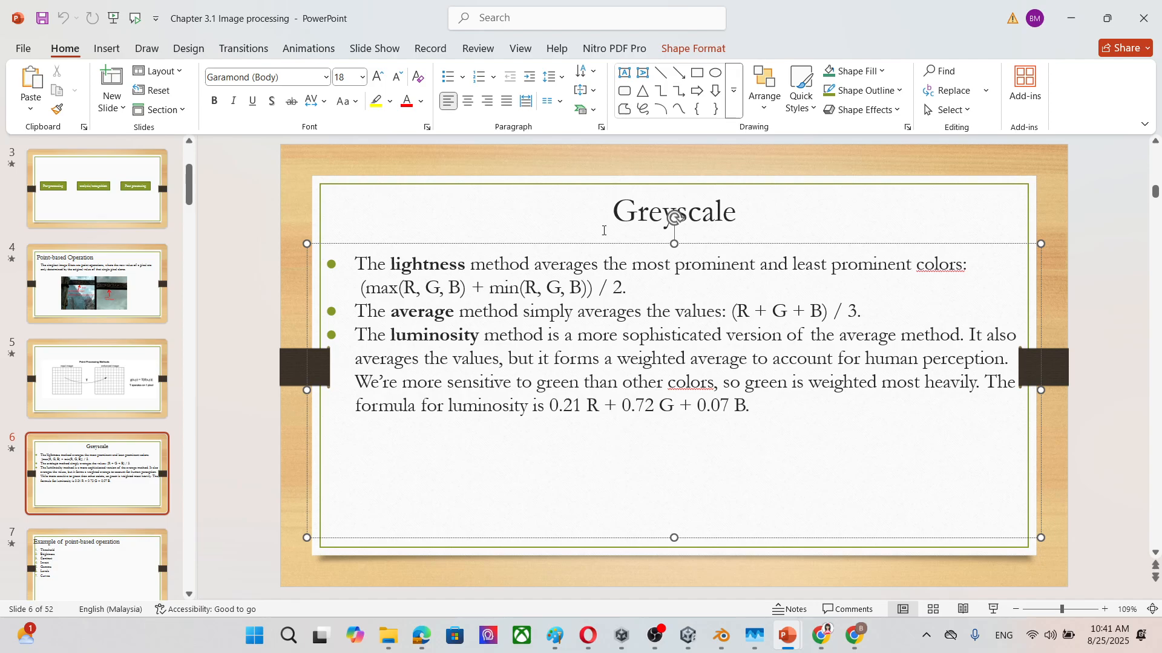
pyautogui.click(1068, 15)
# Create an Add node and place it after the second Maximum and second Minimum nodes.
pyautogui.rightClick(651, 291)
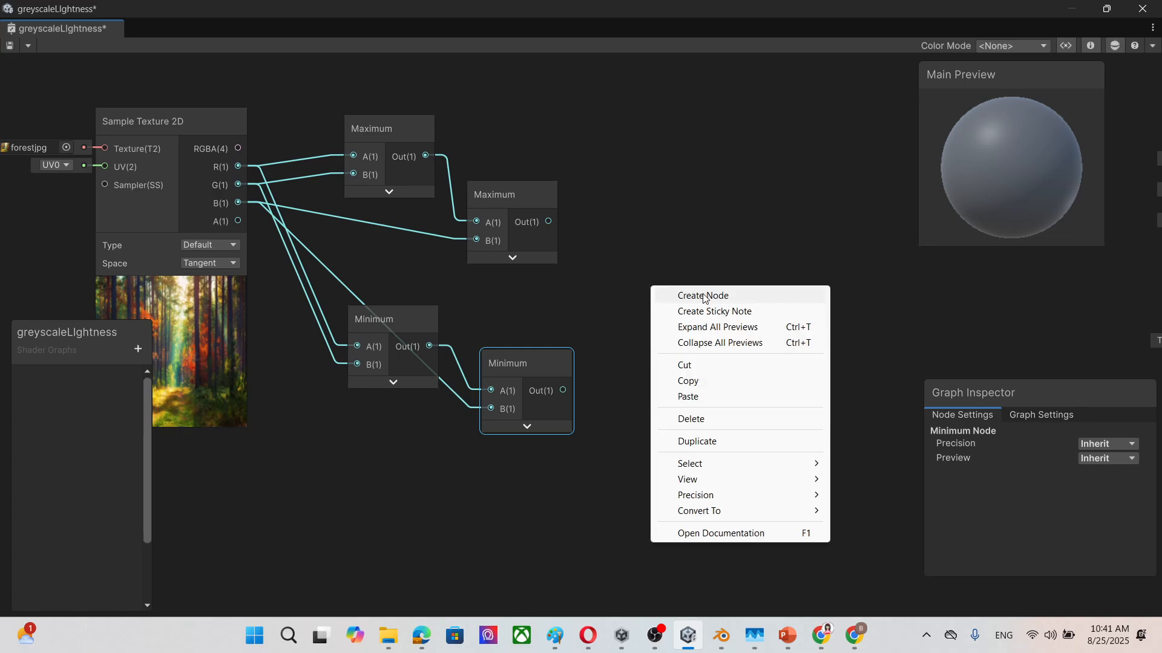
pyautogui.click(702, 293)
pyautogui.write('add')
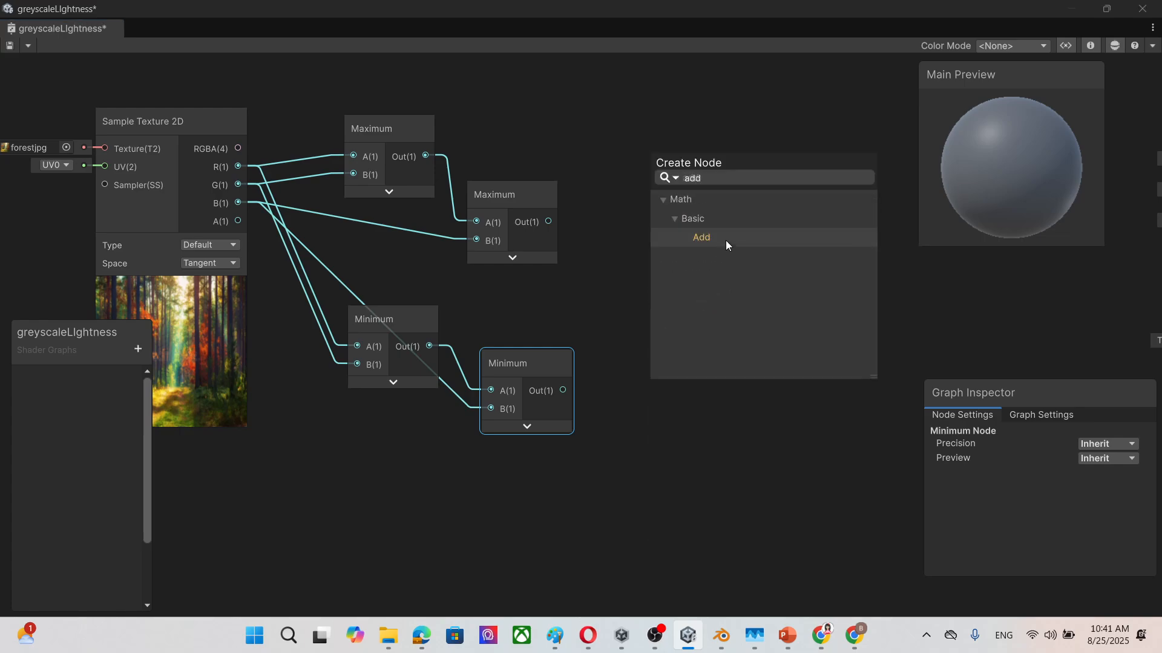
pyautogui.click(724, 241)
pyautogui.moveTo(701, 306); pyautogui.dragTo(673, 269)
# Connect the second Maximum's output to the Add node's A input and the second Minimum's output to B.
pyautogui.moveTo(552, 222); pyautogui.dragTo(552, 224)
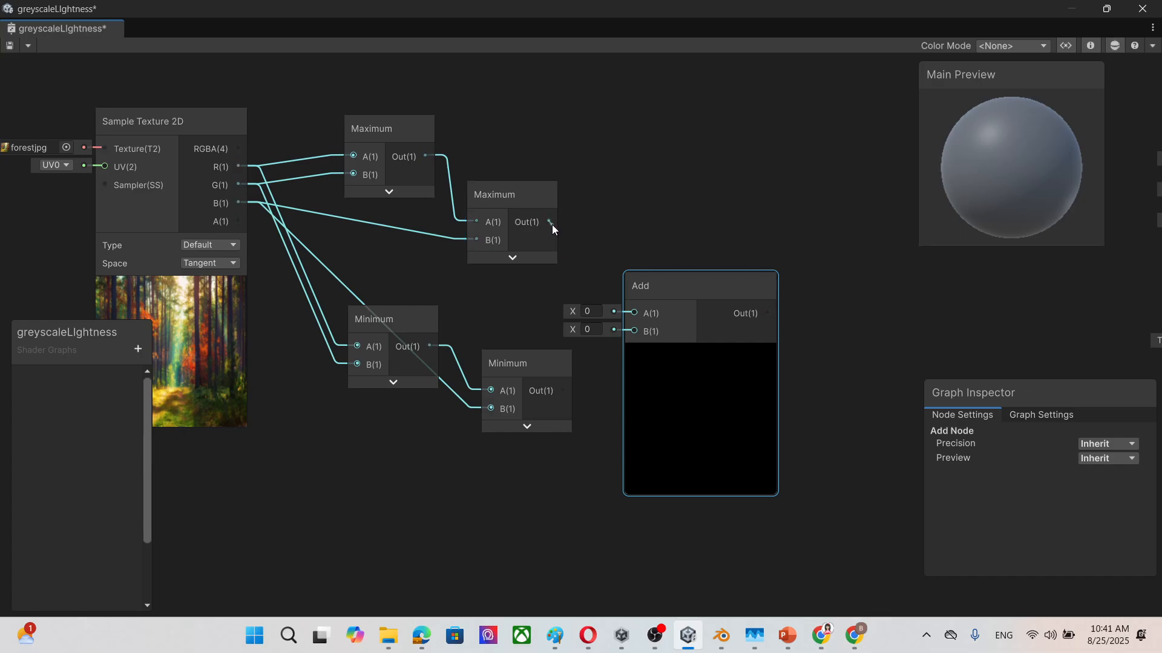
pyautogui.moveTo(607, 263); pyautogui.dragTo(634, 312)
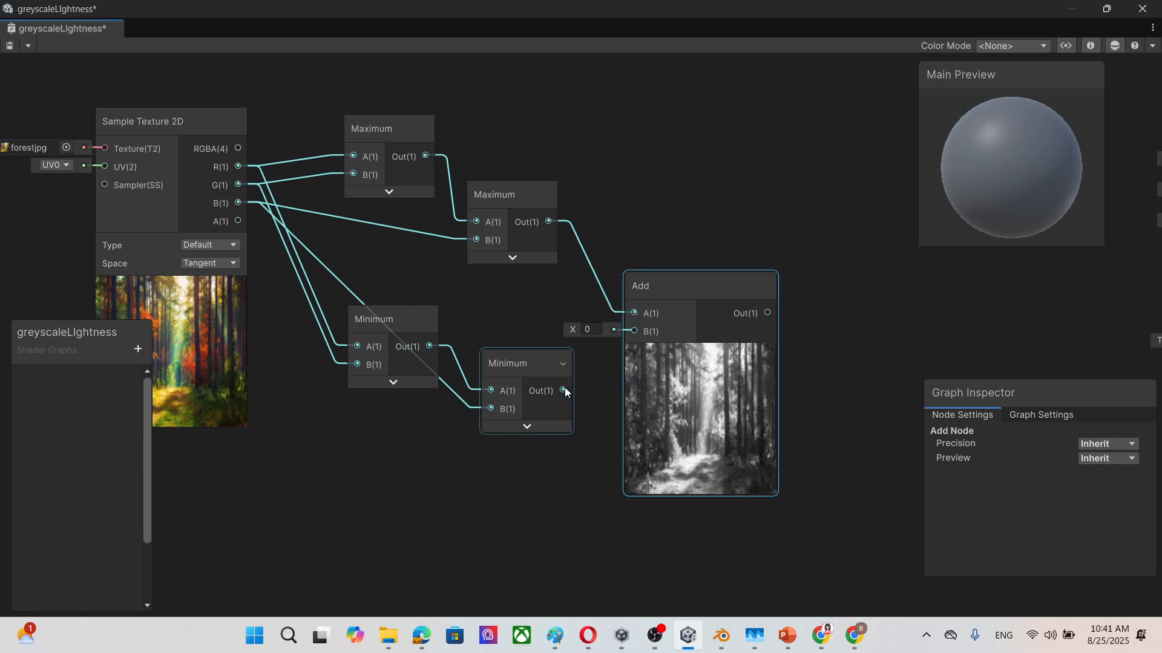
pyautogui.moveTo(563, 390); pyautogui.dragTo(634, 331)
# Create a Divide node and place it between the Add node and the Fragment block.
pyautogui.press('f')
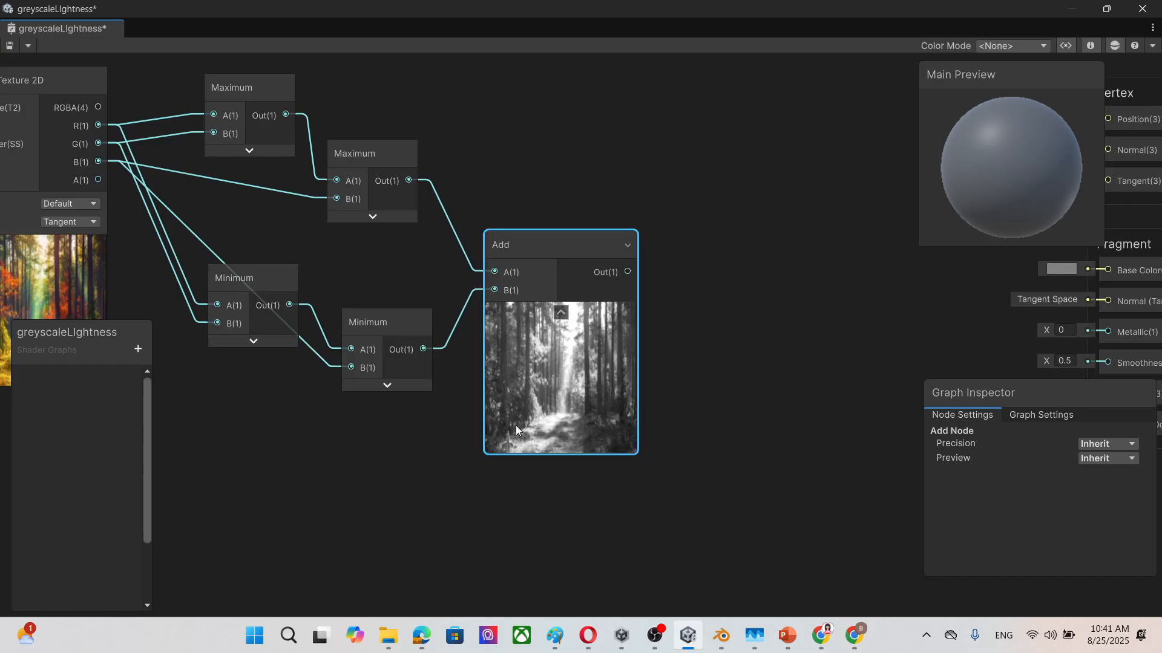
pyautogui.moveTo(628, 272); pyautogui.dragTo(698, 276)
pyautogui.click(694, 200)
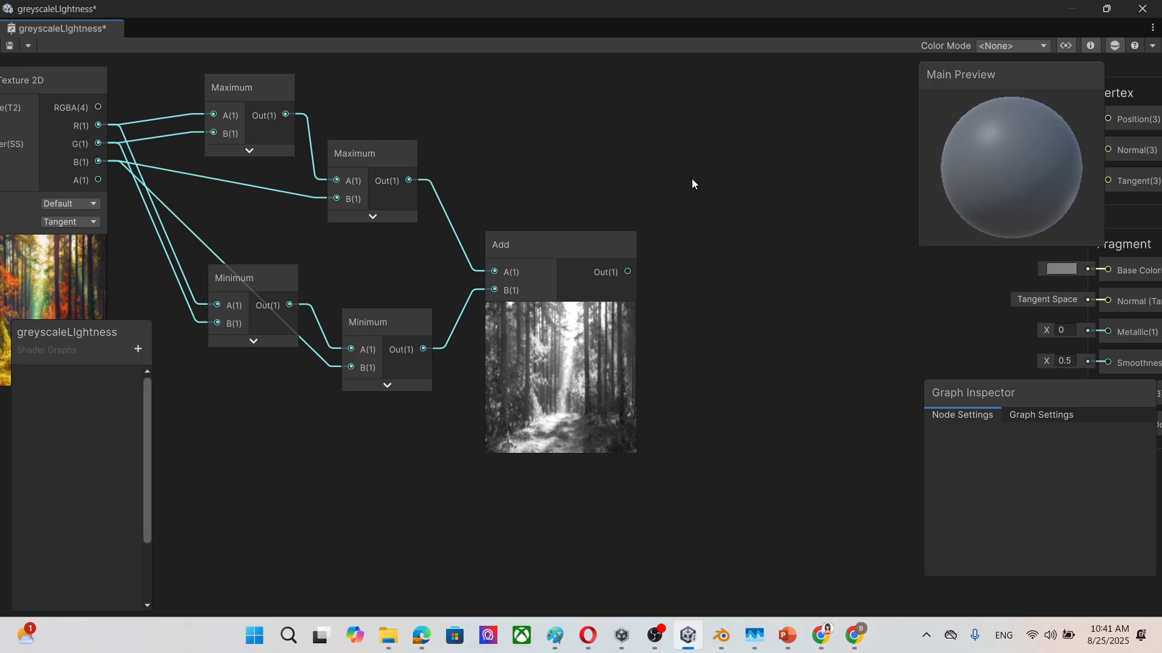
pyautogui.press('a')
pyautogui.rightClick(680, 194)
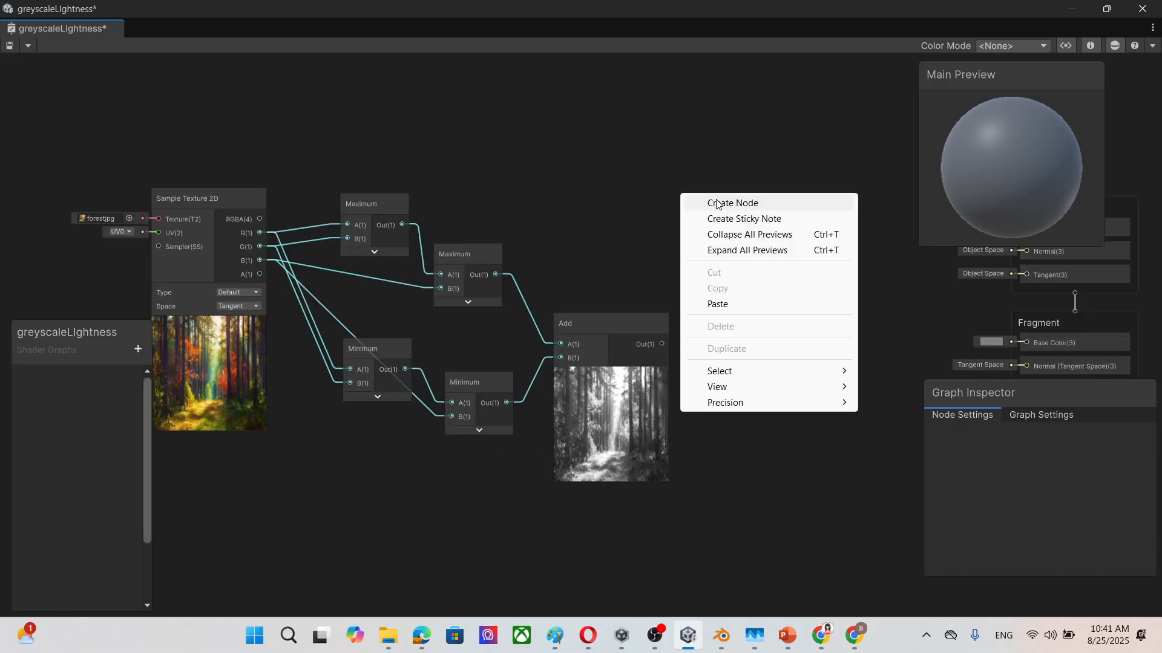
pyautogui.click(720, 202)
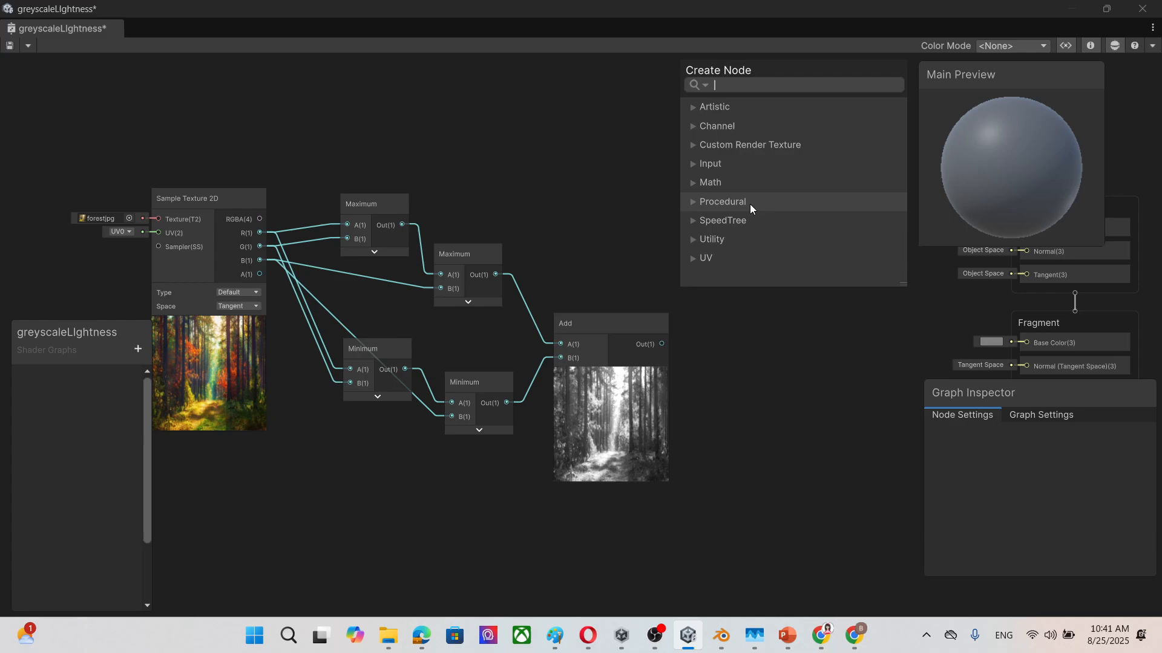
pyautogui.write('div')
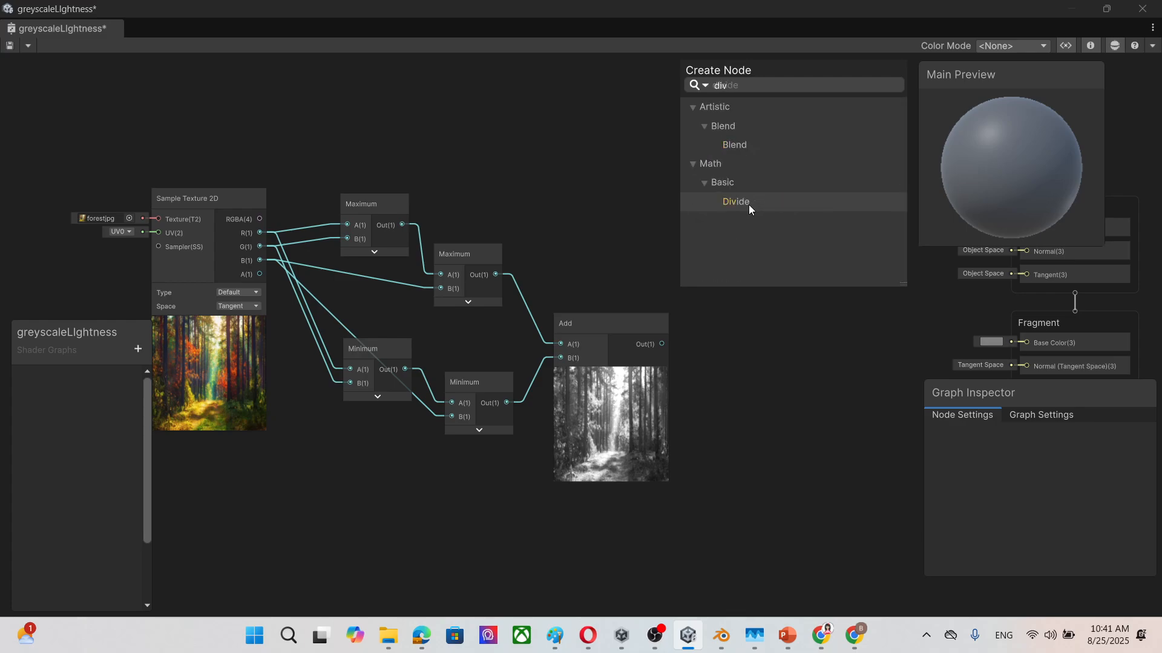
pyautogui.click(749, 204)
pyautogui.moveTo(729, 225); pyautogui.dragTo(762, 274)
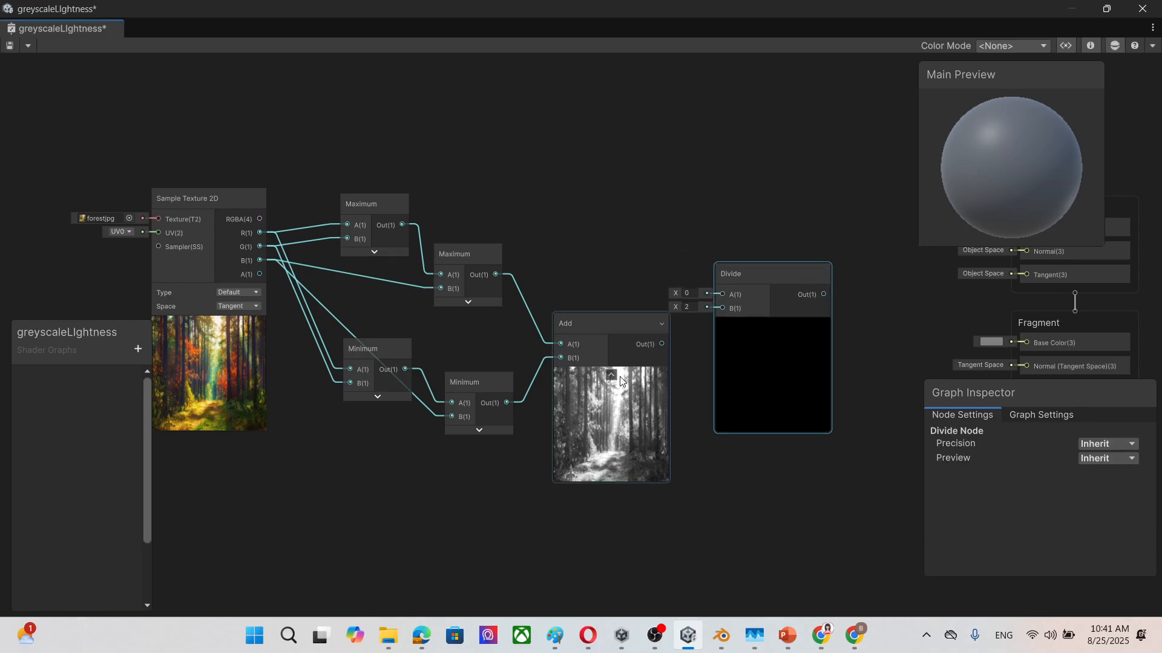
# Collapse the Add node's preview, connect its output to the Divide node's A input, and line up both nodes.
pyautogui.click(611, 373)
pyautogui.moveTo(596, 327); pyautogui.dragTo(585, 322)
pyautogui.moveTo(754, 273); pyautogui.dragTo(729, 305)
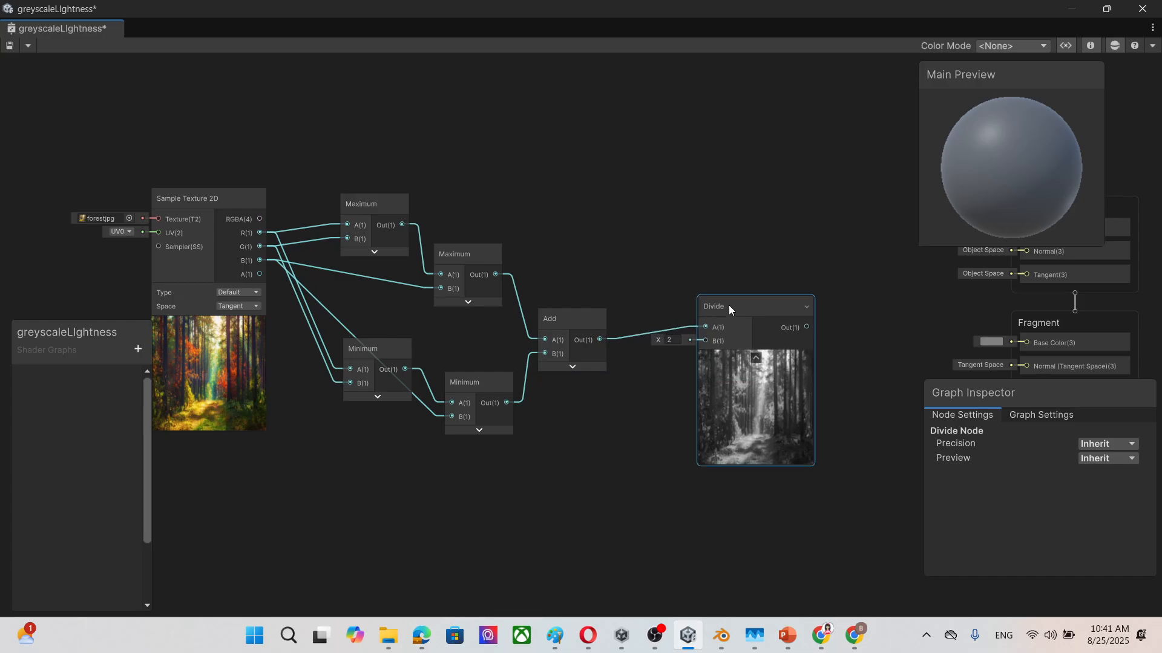
# Expand the Add node's preview to compare it with the Divide node's preview, and collapse it again.
pyautogui.click(572, 367)
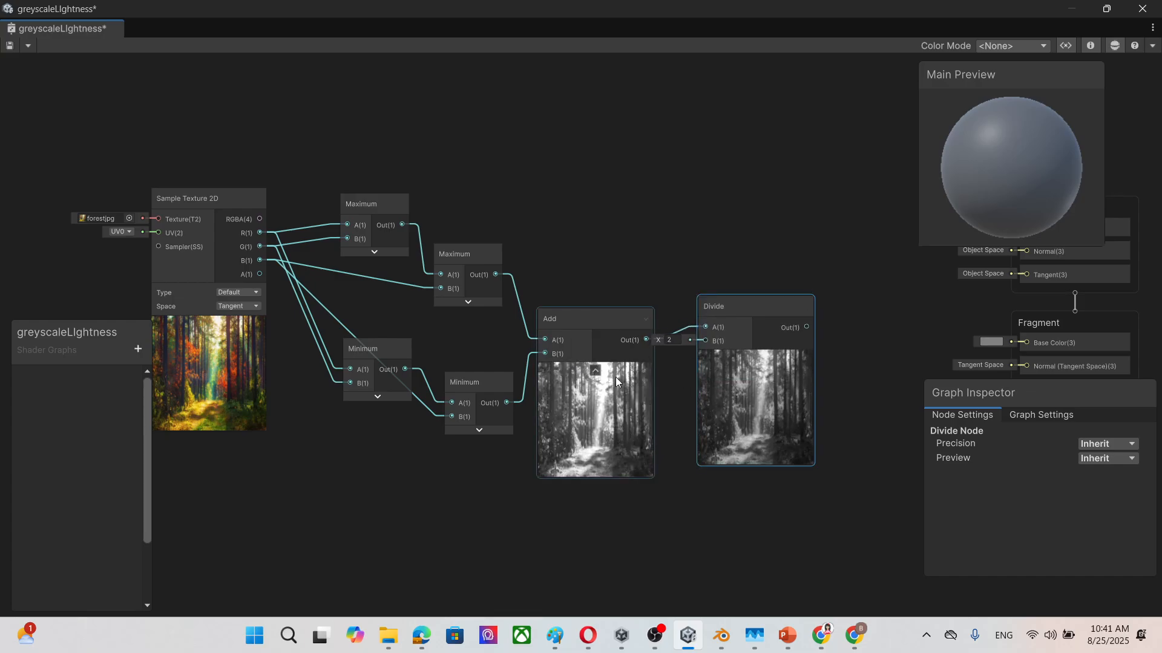
pyautogui.click(590, 372)
pyautogui.click(595, 370)
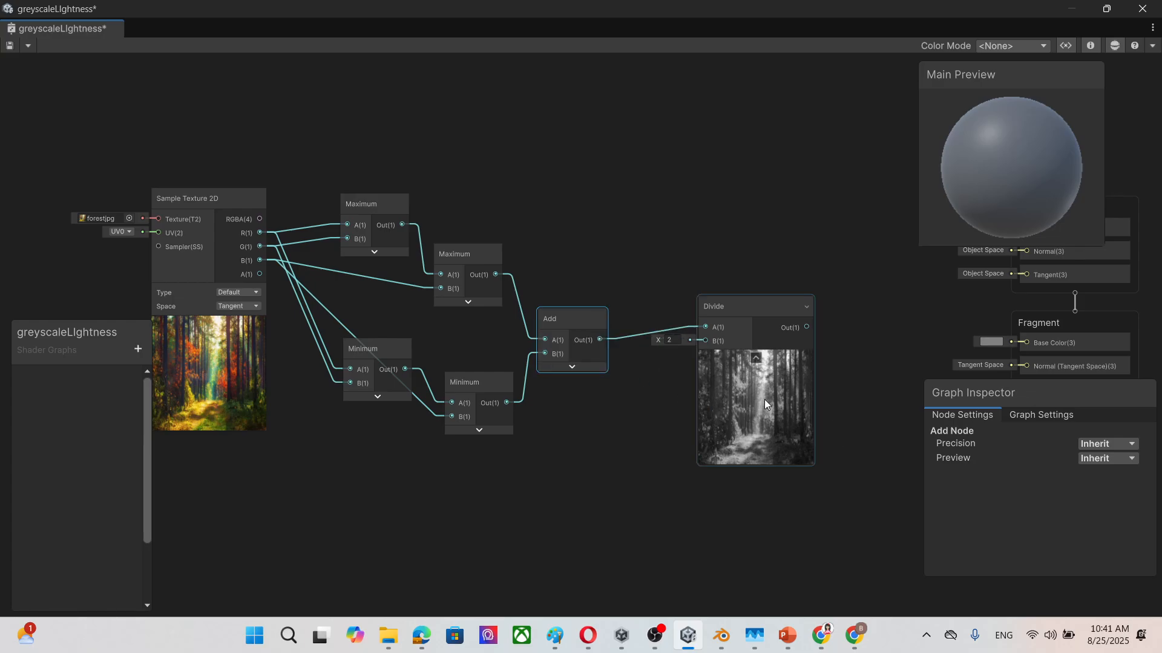
# Connect the Divide node's output to the Fragment block's Base Color and rotate the main preview sphere to inspect the material.
pyautogui.scroll(1, 854, 371)
pyautogui.moveTo(862, 379); pyautogui.dragTo(716, 364, button='middle')
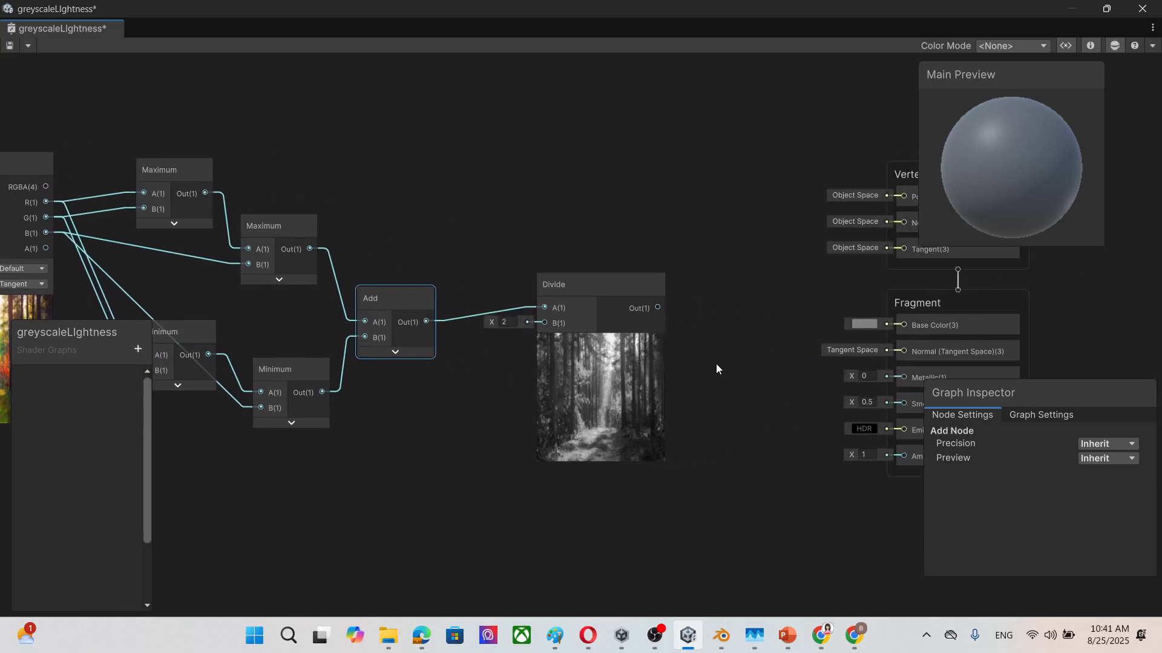
pyautogui.scroll(-1, 710, 333)
pyautogui.moveTo(664, 311); pyautogui.dragTo(874, 325)
pyautogui.scroll(-3, 716, 405)
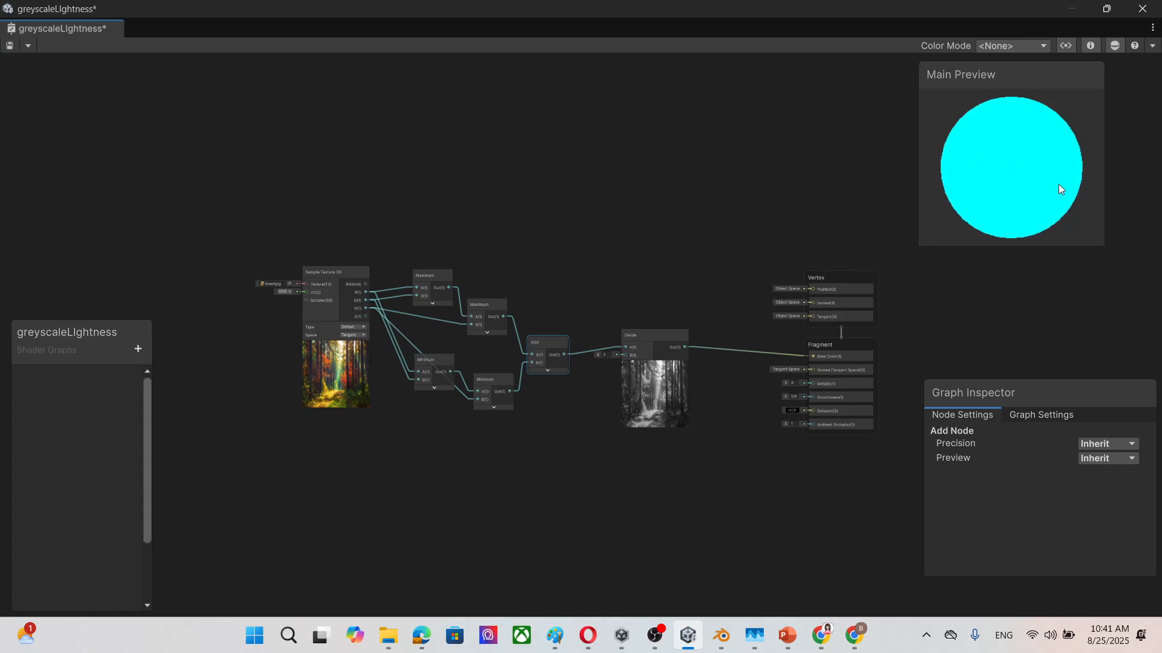
pyautogui.moveTo(997, 168)
pyautogui.mouseDown()
pyautogui.moveTo(1032, 32)
pyautogui.moveTo(1035, 161)
pyautogui.moveTo(1066, 180)
pyautogui.moveTo(1041, 193)
pyautogui.moveTo(1005, 174)
pyautogui.moveTo(1007, 163)
pyautogui.moveTo(980, 173)
pyautogui.mouseUp()
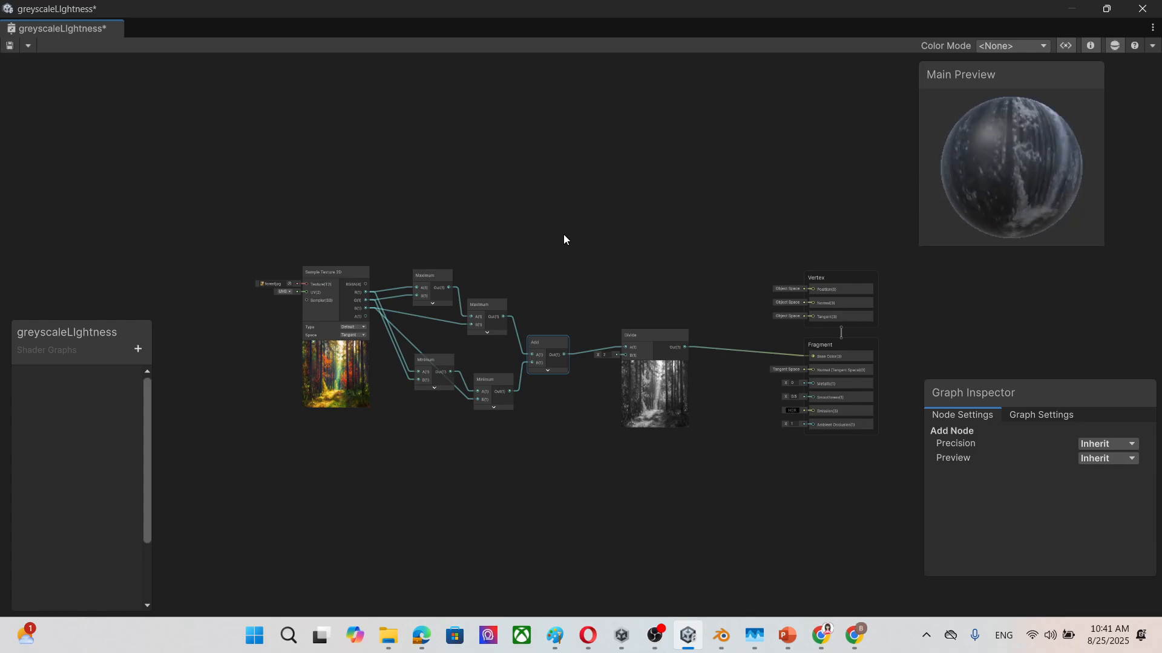
# Group the Sample Texture 2D, Maximum, Minimum, Add and Divide nodes together.
pyautogui.scroll(2, 565, 235)
pyautogui.scroll(-1, 507, 280)
pyautogui.moveTo(531, 278); pyautogui.dragTo(628, 196, button='middle')
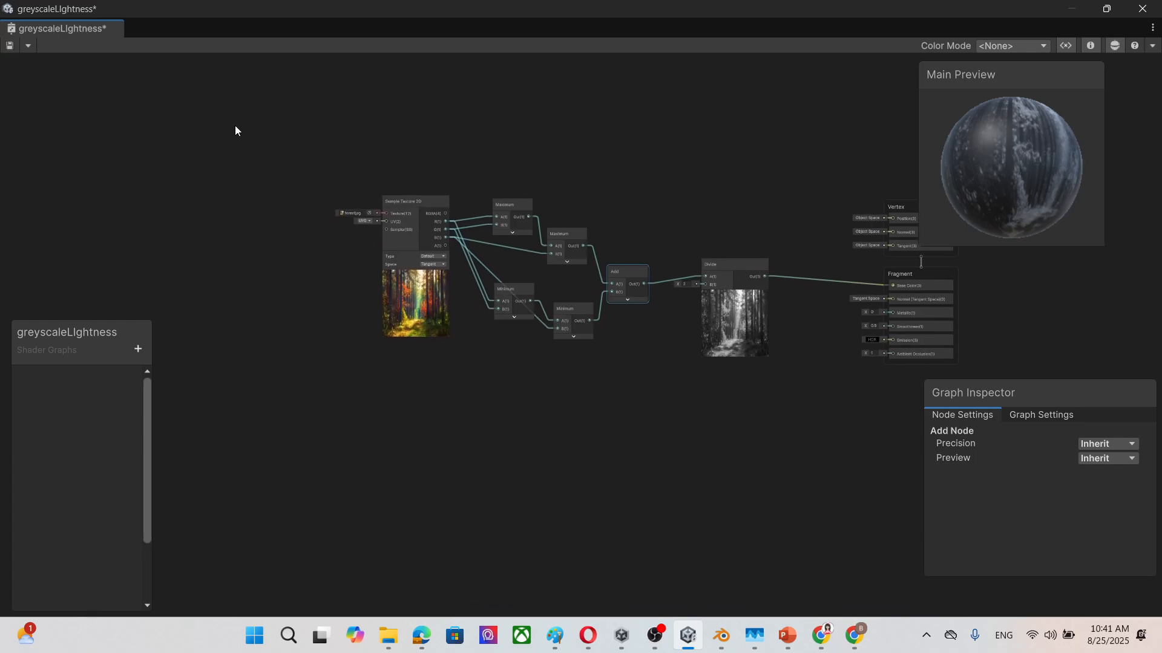
pyautogui.moveTo(234, 131); pyautogui.dragTo(735, 424)
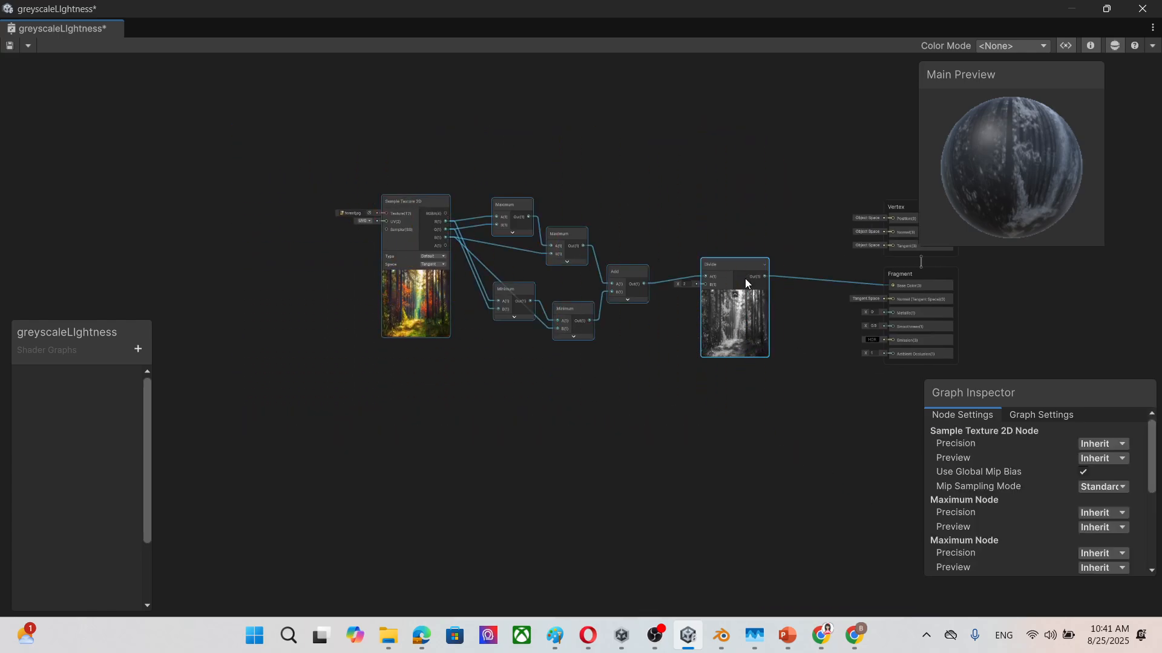
pyautogui.rightClick(729, 264)
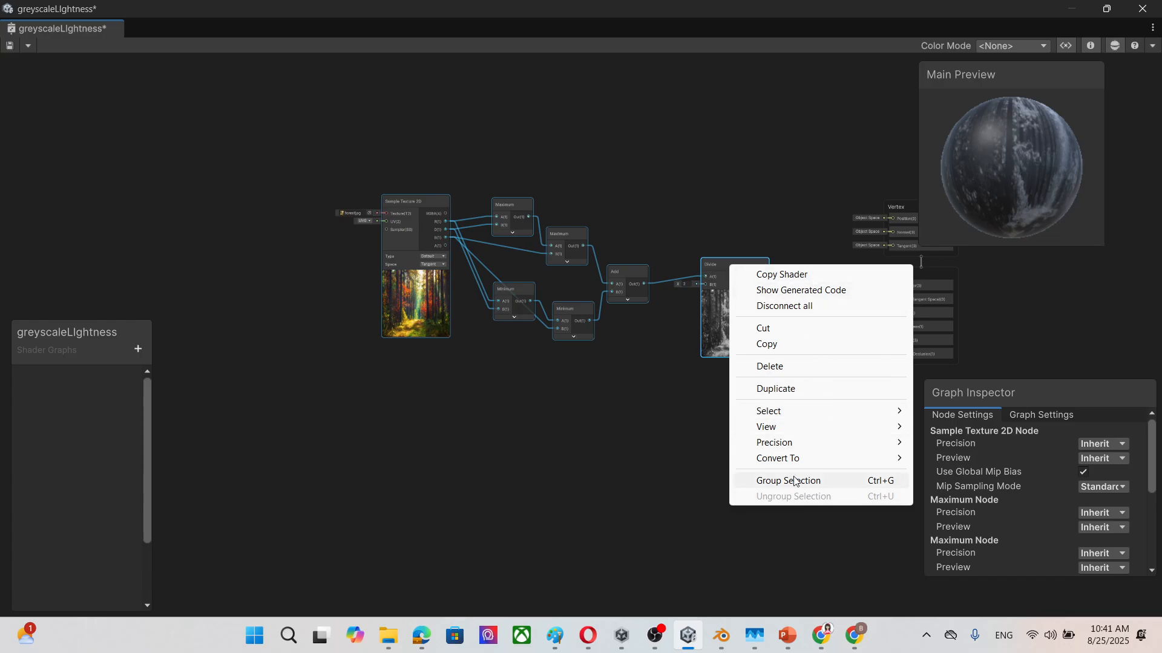
pyautogui.click(821, 482)
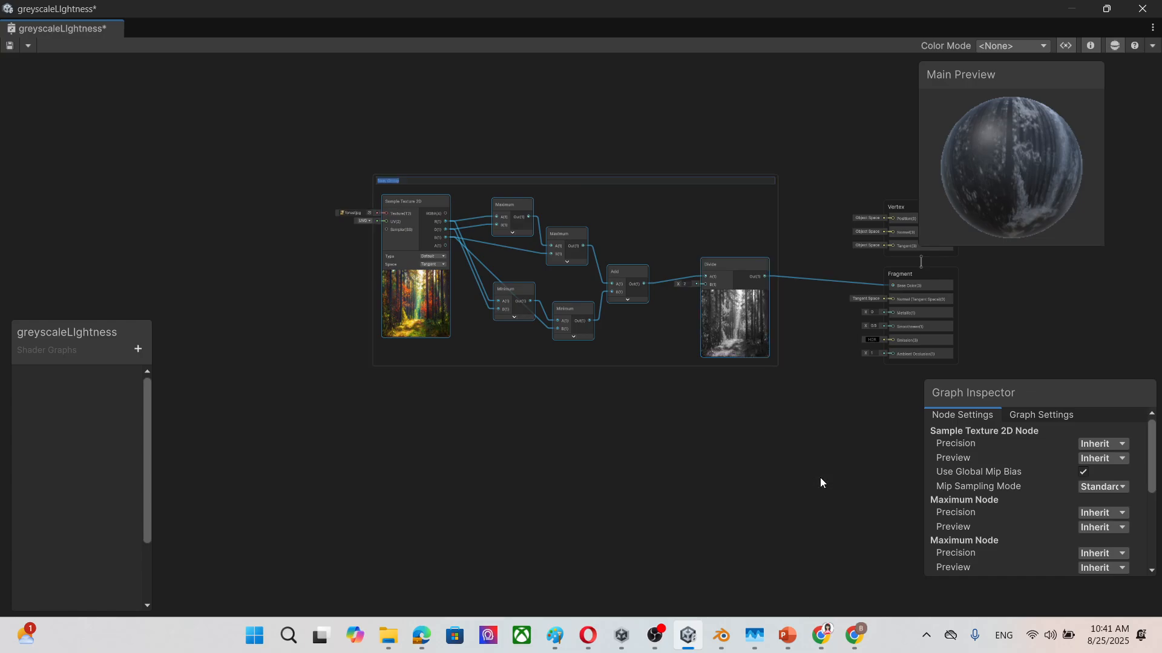
# Rename the new node group as greyscale Lightness.
pyautogui.scroll(3, 356, 487)
pyautogui.moveTo(567, 452); pyautogui.dragTo(524, 590, button='middle')
pyautogui.moveTo(525, 489); pyautogui.dragTo(512, 521, button='middle')
pyautogui.doubleClick(667, 165)
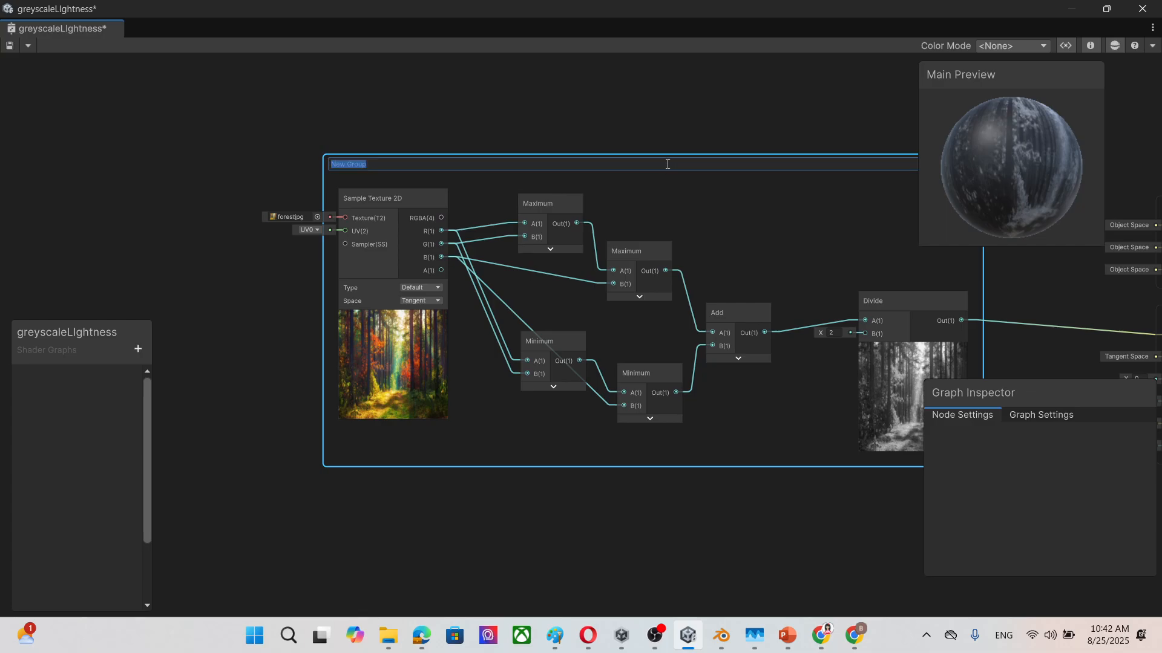
pyautogui.write('greyscale Lightness')
pyautogui.click(647, 107)
# Add a Texture 2D Asset node outside the greyscale Lightness group, ahead of the Sample Texture 2D node.
pyautogui.moveTo(270, 214); pyautogui.dragTo(359, 184, button='middle')
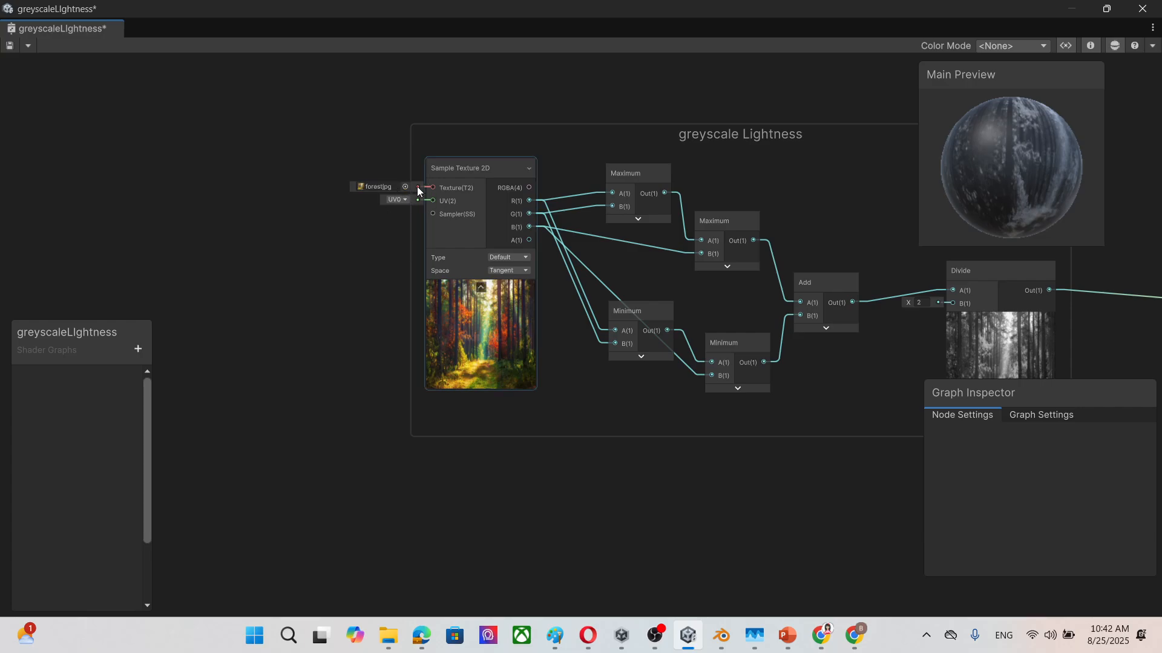
pyautogui.moveTo(345, 290); pyautogui.dragTo(365, 306, button='middle')
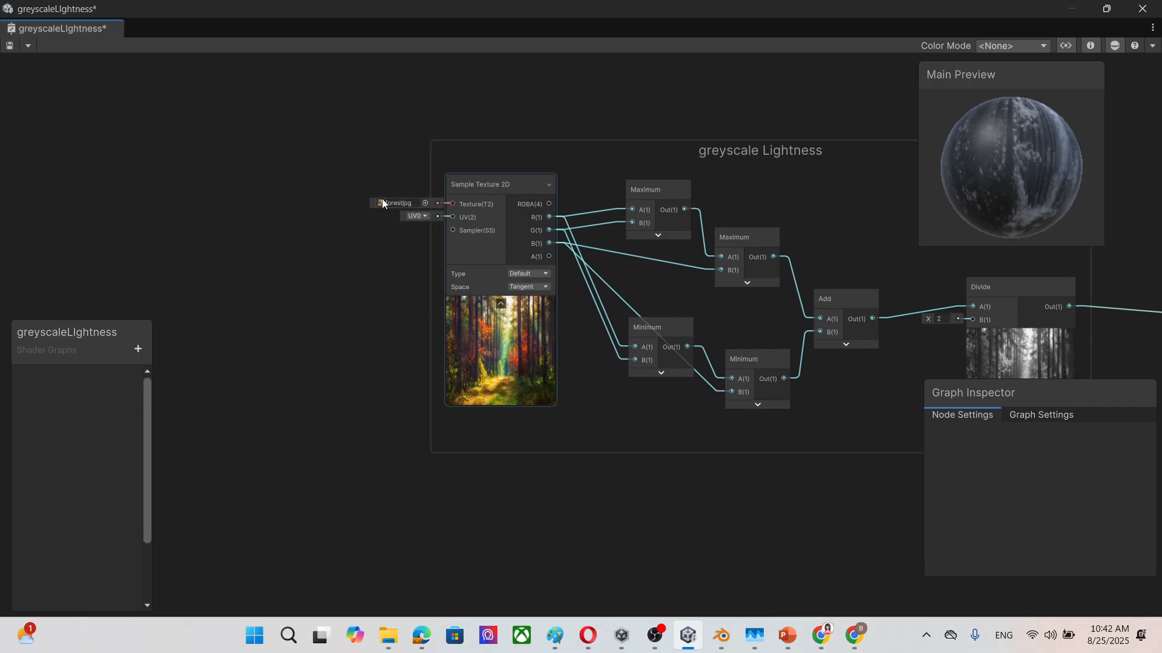
pyautogui.rightClick(229, 138)
pyautogui.click(271, 143)
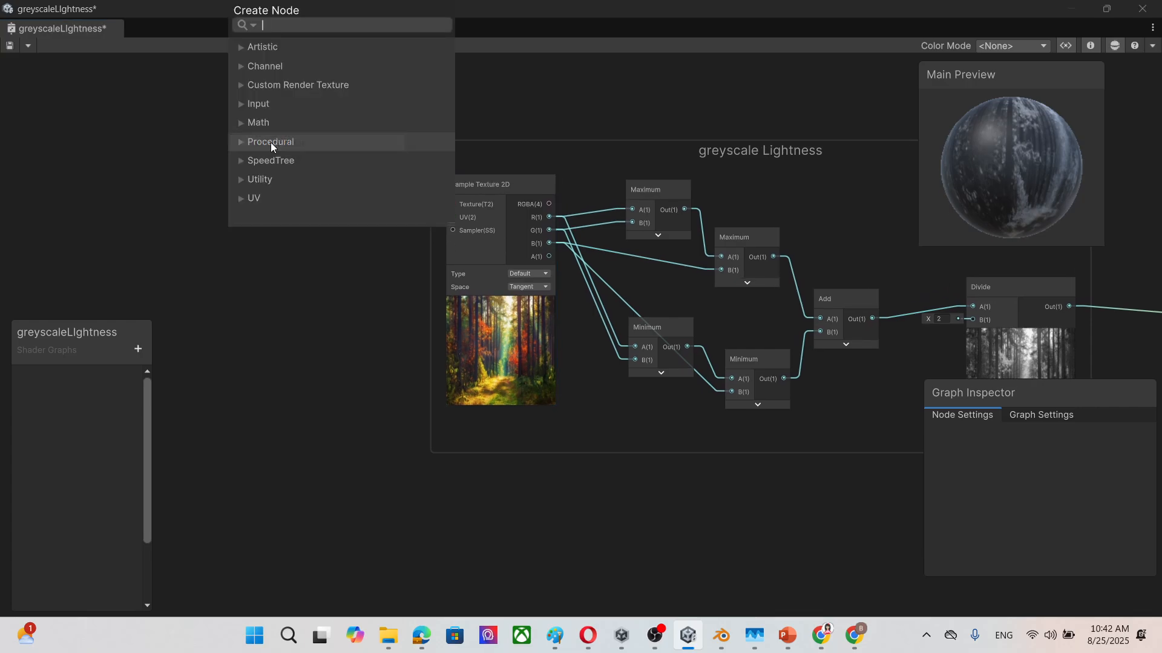
pyautogui.click(240, 103)
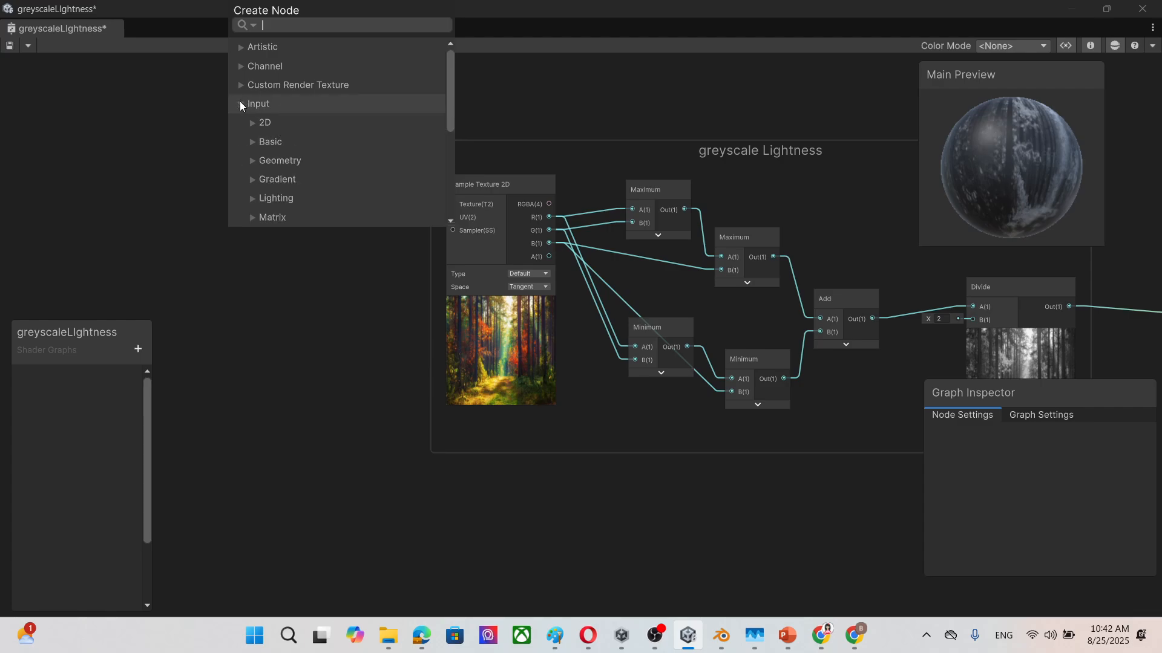
pyautogui.scroll(-5, 302, 164)
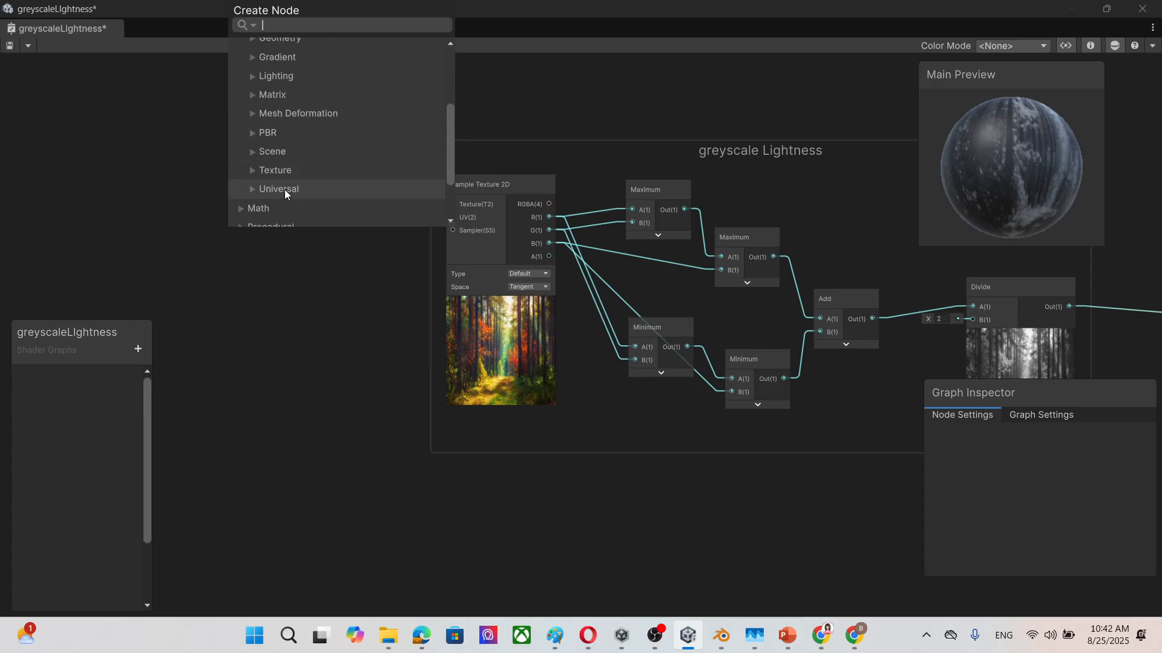
pyautogui.click(267, 170)
pyautogui.scroll(-10, 351, 173)
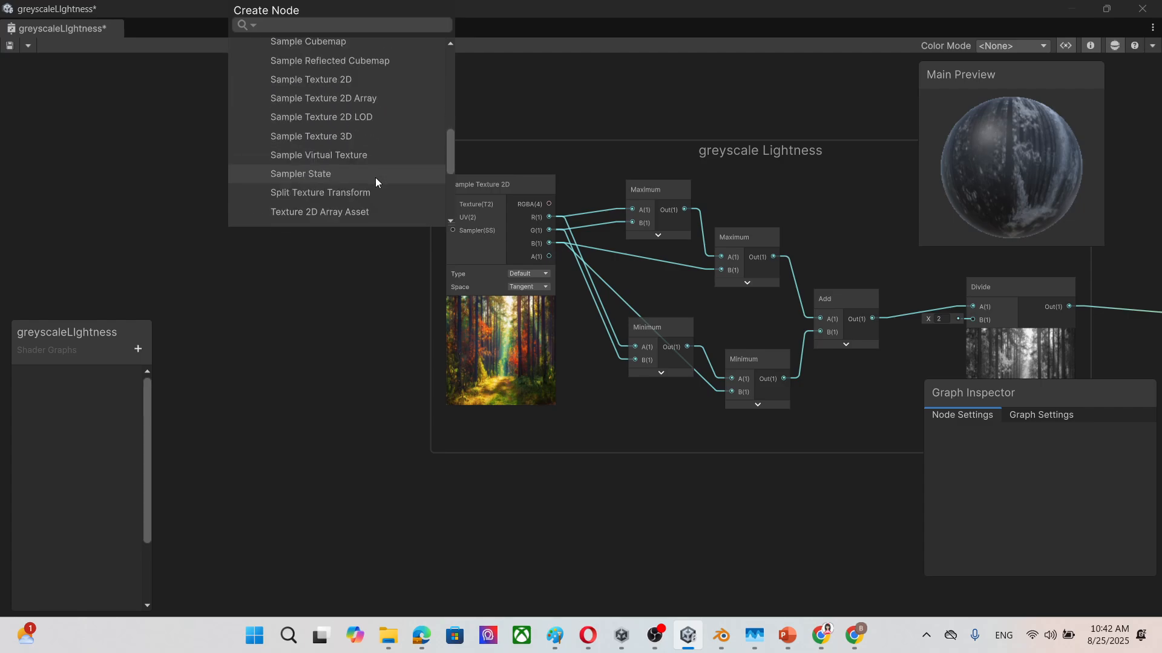
pyautogui.scroll(-3, 351, 178)
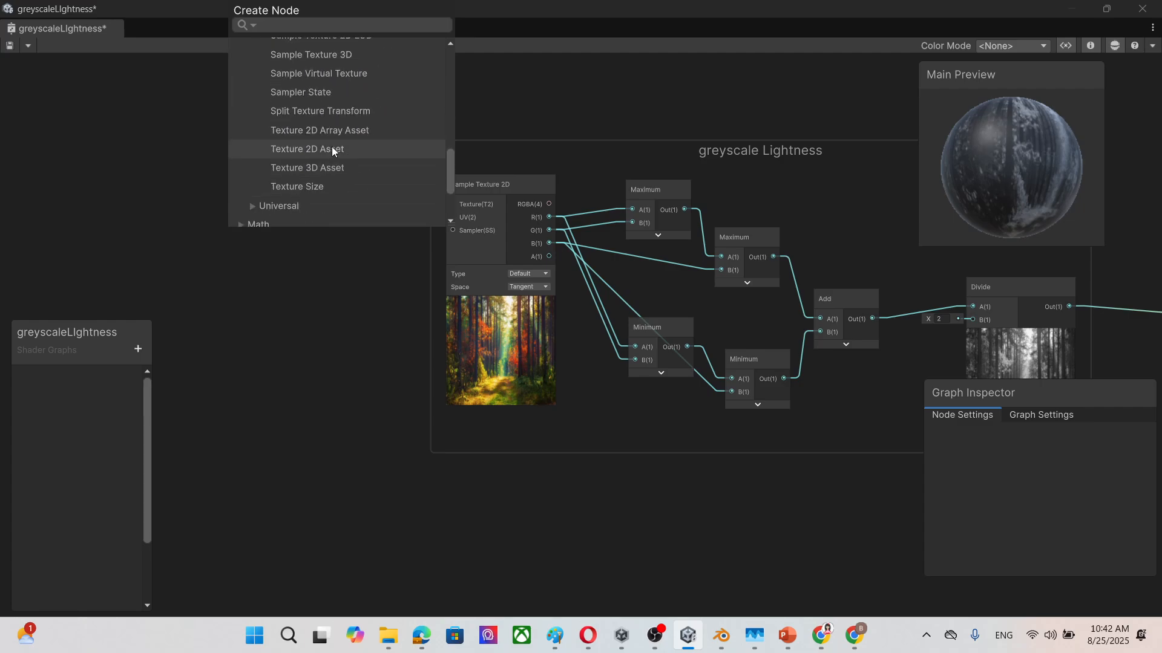
pyautogui.click(350, 150)
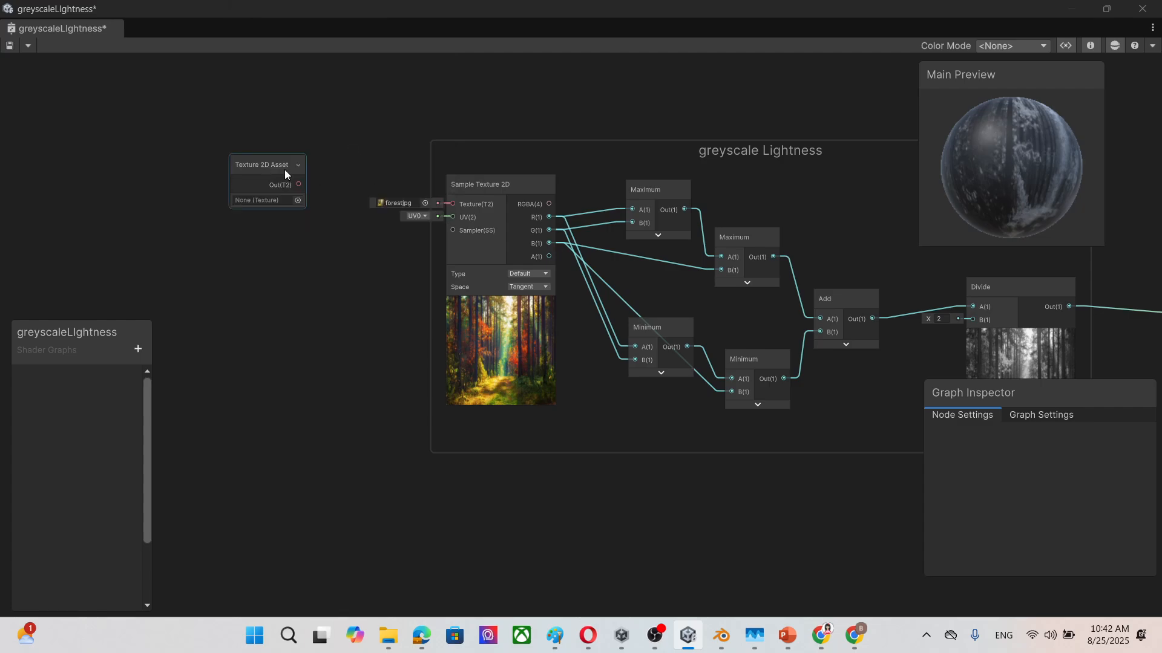
# Assign the bedSheet texture to the Texture 2D Asset node and connect its output to the Sample Texture 2D node's Texture input.
pyautogui.moveTo(285, 170); pyautogui.dragTo(289, 176)
pyautogui.click(318, 213)
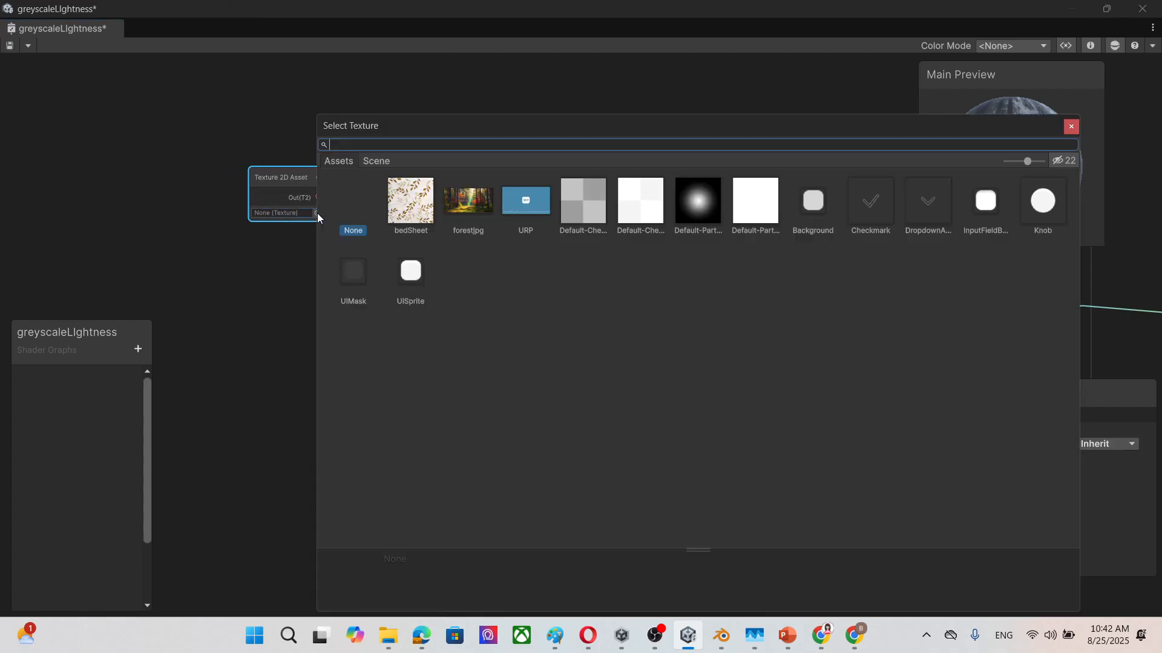
pyautogui.click(426, 213)
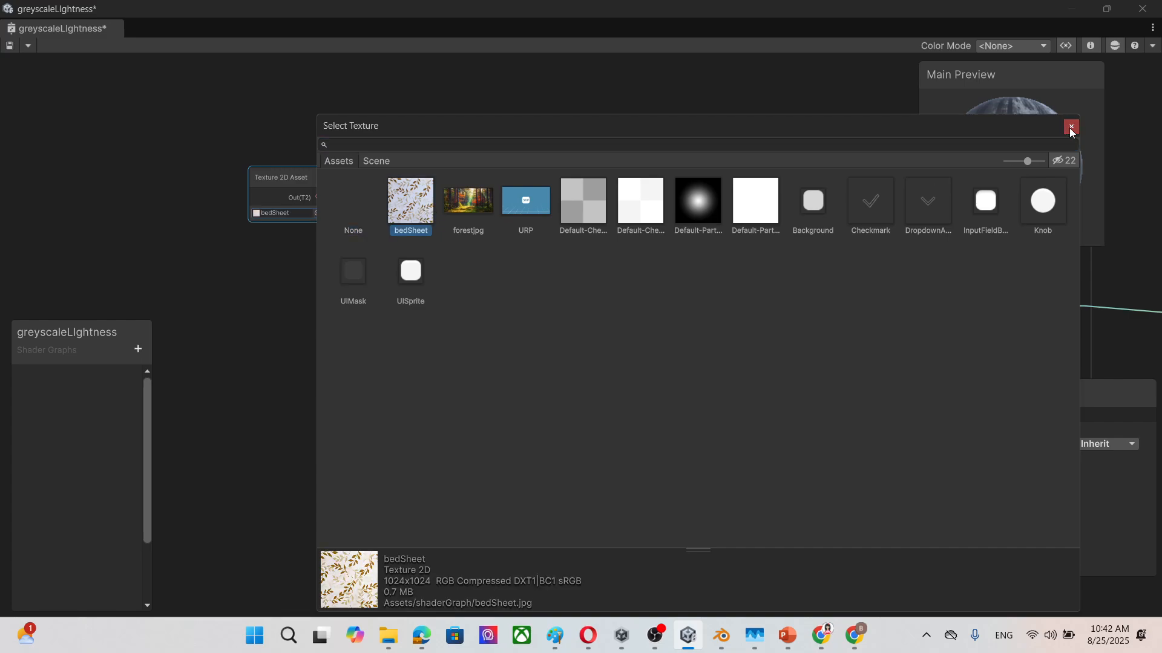
pyautogui.click(1071, 127)
pyautogui.moveTo(318, 197); pyautogui.dragTo(453, 204)
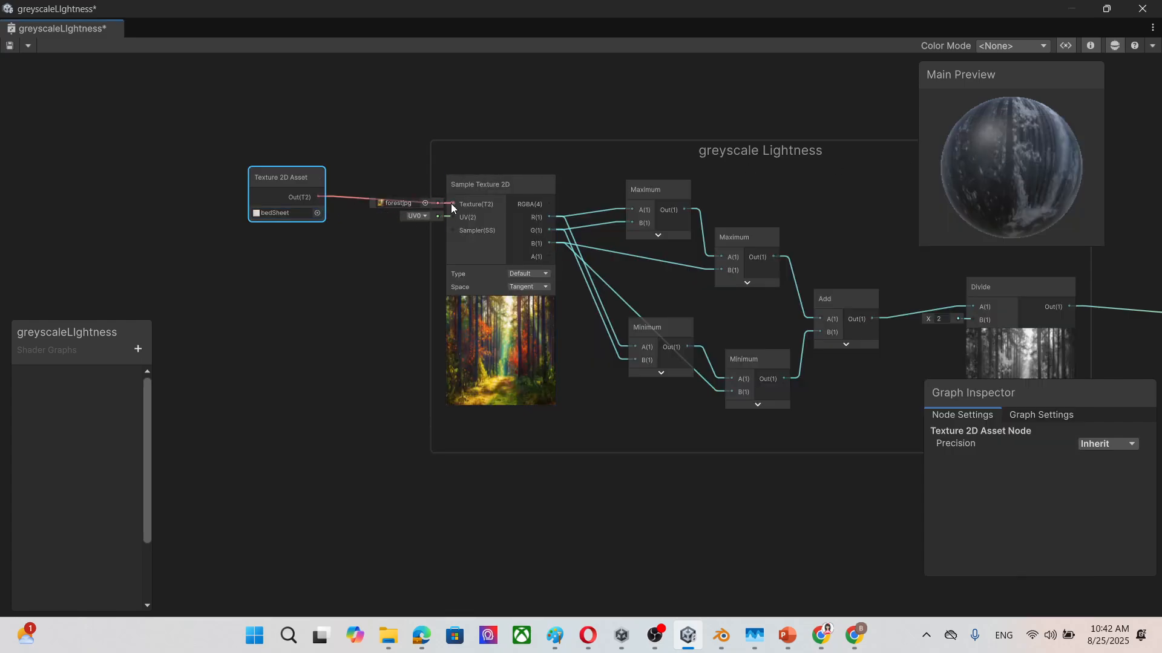
# Check the bedSheet result in the Divide node's preview, save the shader graph and dock its window in the main editor.
pyautogui.moveTo(665, 342); pyautogui.dragTo(405, 290, button='middle')
pyautogui.moveTo(540, 332); pyautogui.dragTo(371, 316, button='middle')
pyautogui.scroll(-2, 502, 365)
pyautogui.scroll(8, 473, 343)
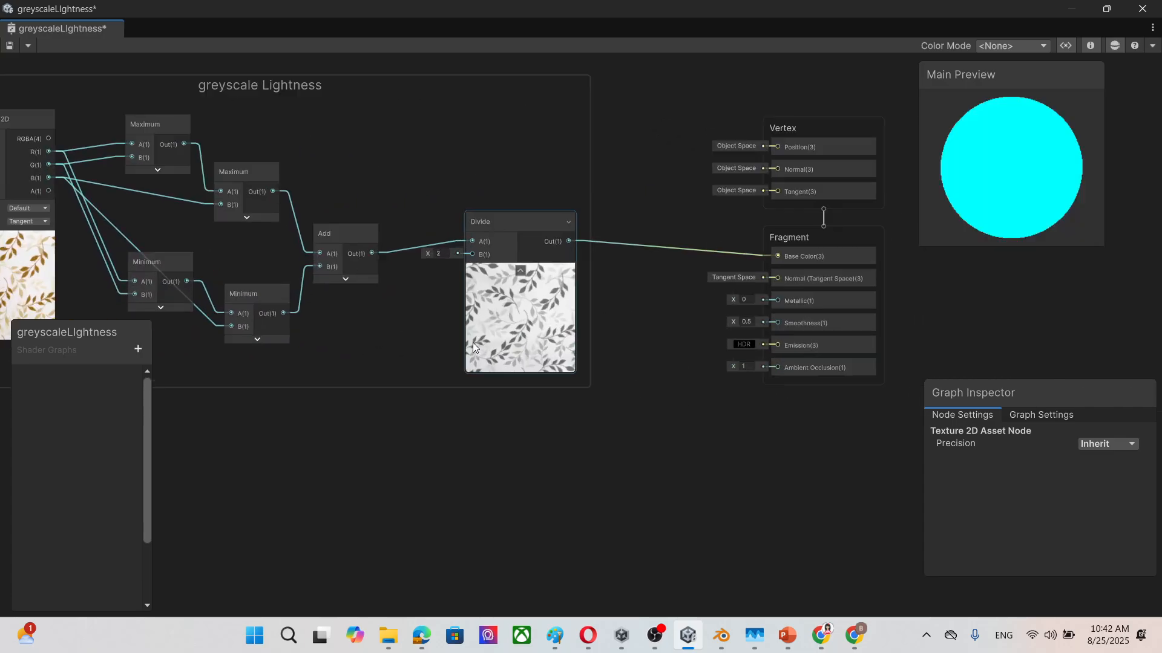
pyautogui.scroll(-7, 563, 295)
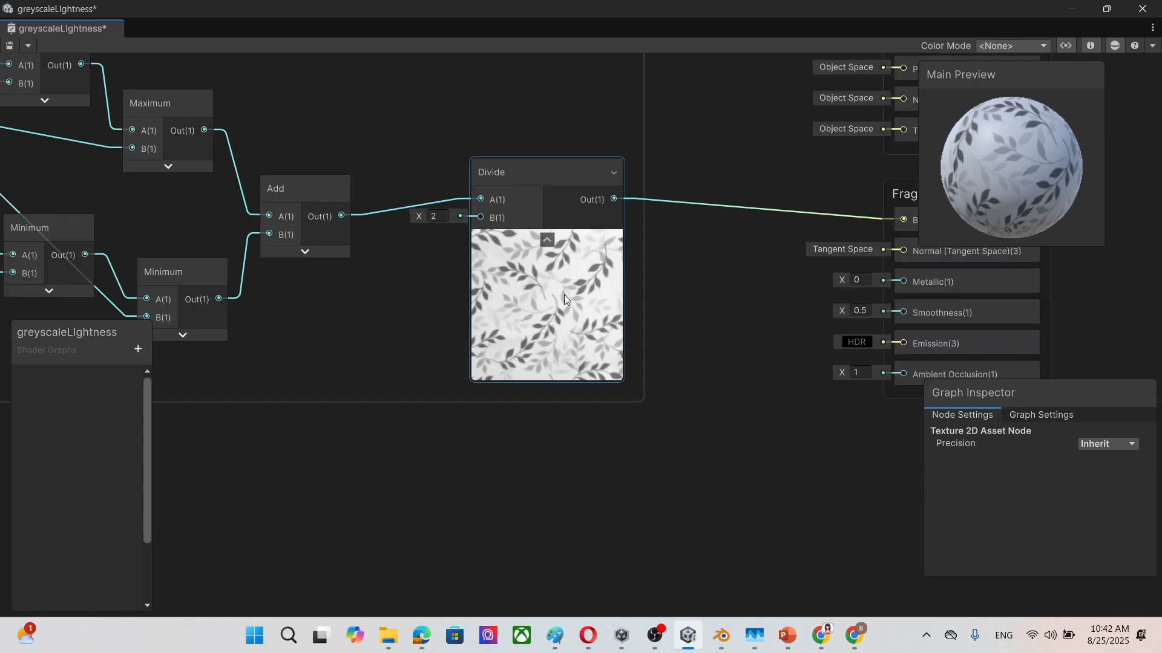
pyautogui.scroll(2, 561, 296)
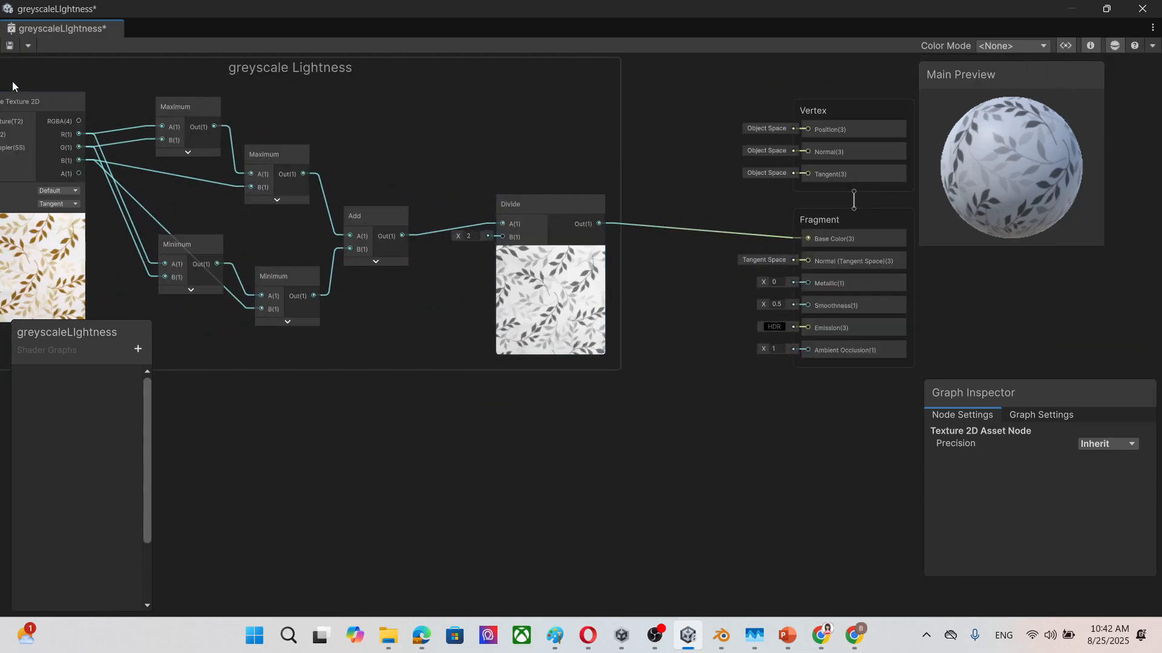
pyautogui.click(9, 46)
pyautogui.moveTo(942, 28); pyautogui.dragTo(685, 82)
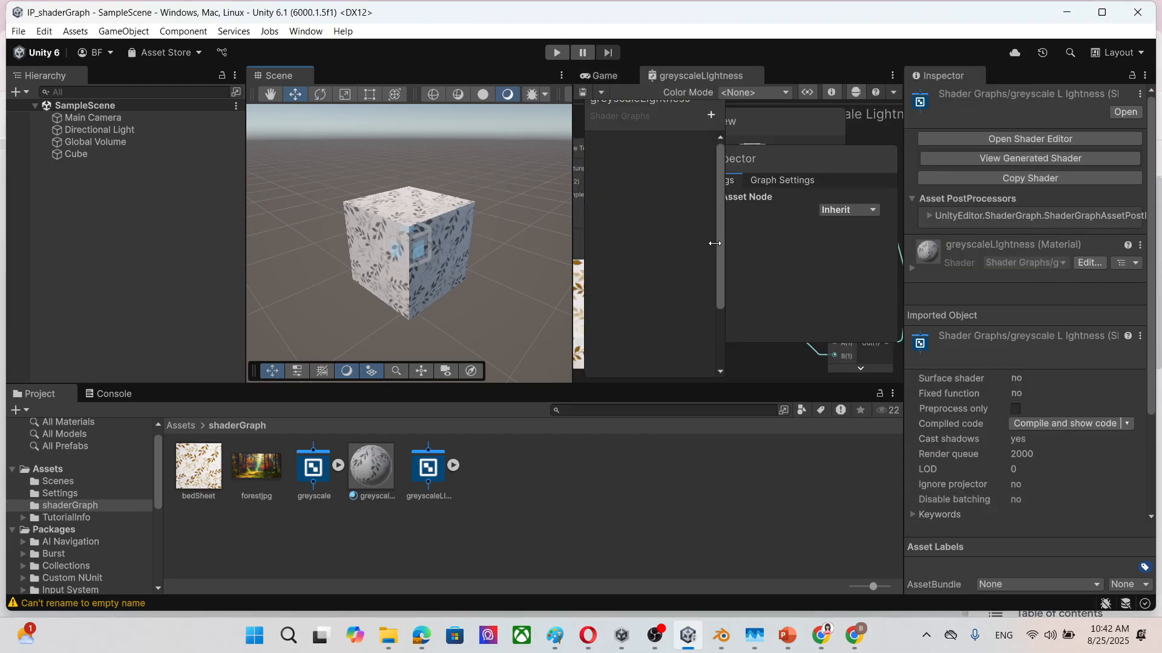
# Create a material from the greyscaleLIghtness shader graph in the shaderGraph folder and name it greyscaleLightness.
pyautogui.click(429, 473)
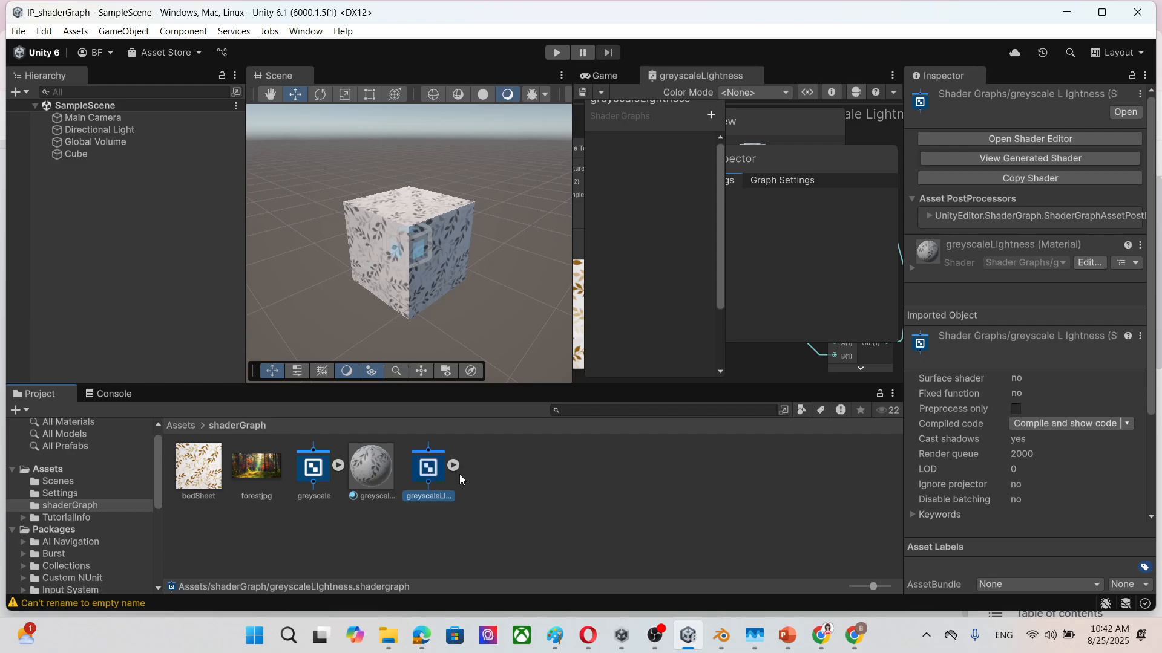
pyautogui.rightClick(429, 466)
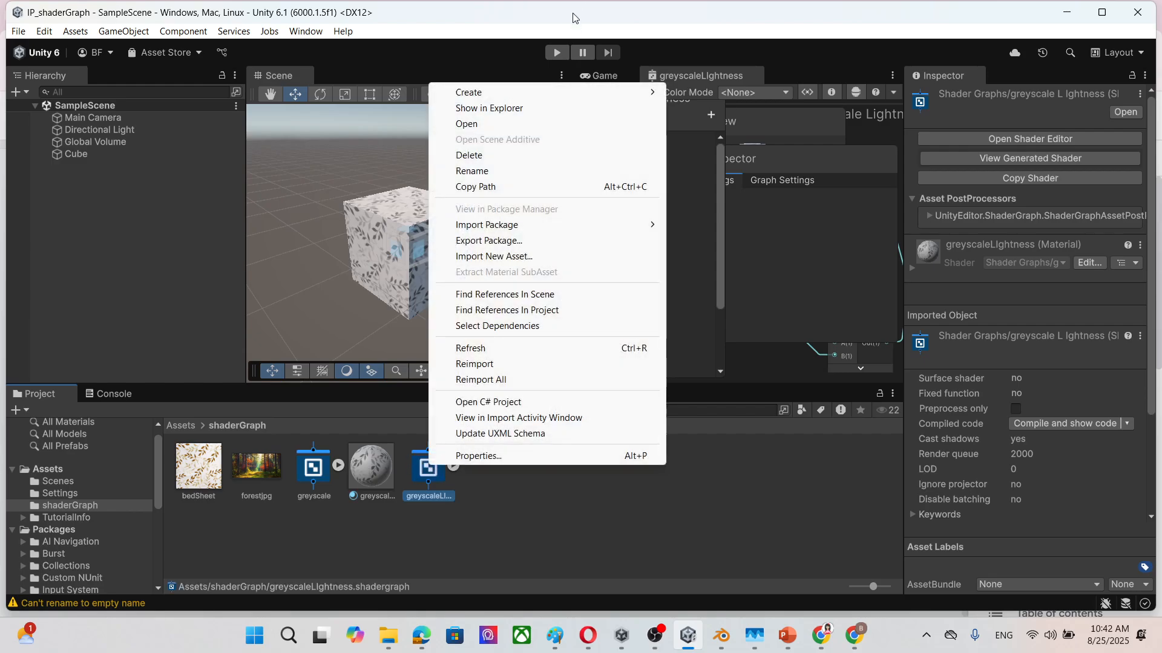
pyautogui.moveTo(563, 97)
pyautogui.click(704, 108)
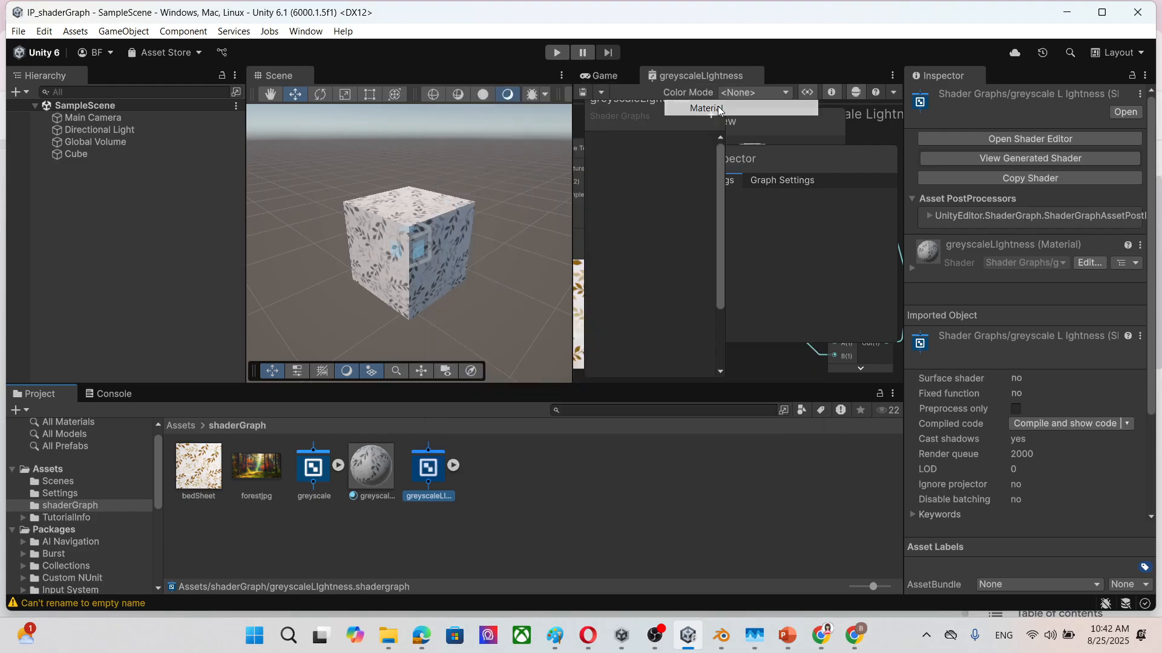
pyautogui.write('gr')
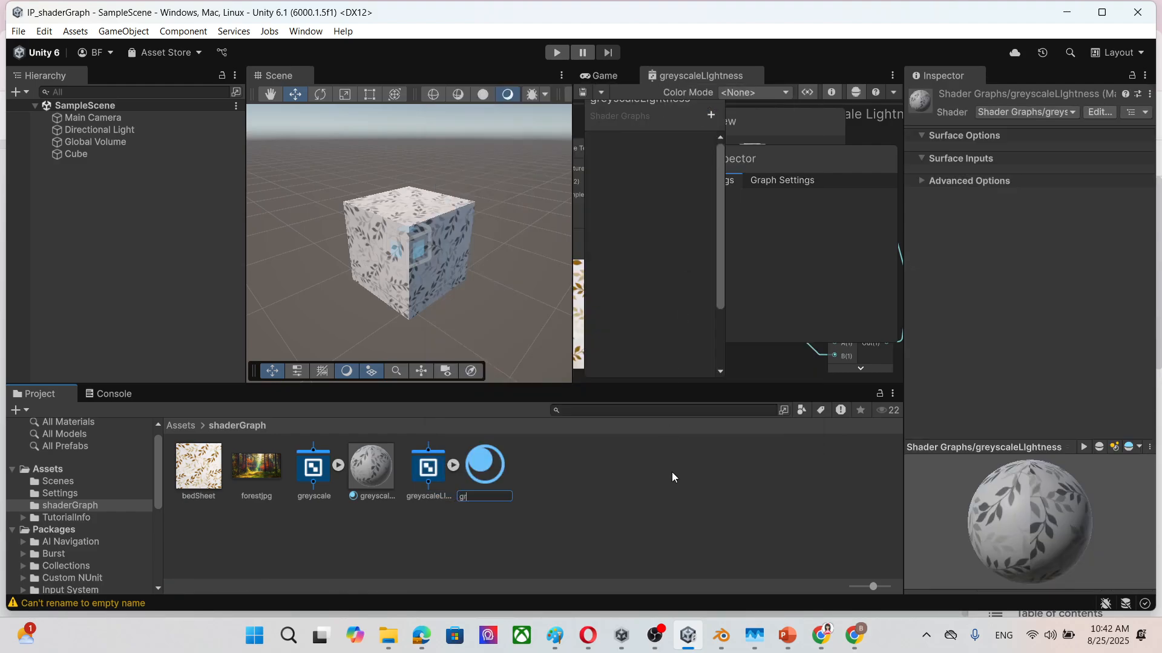
pyautogui.write('eyscaleLIghtness')
pyautogui.press('Return')
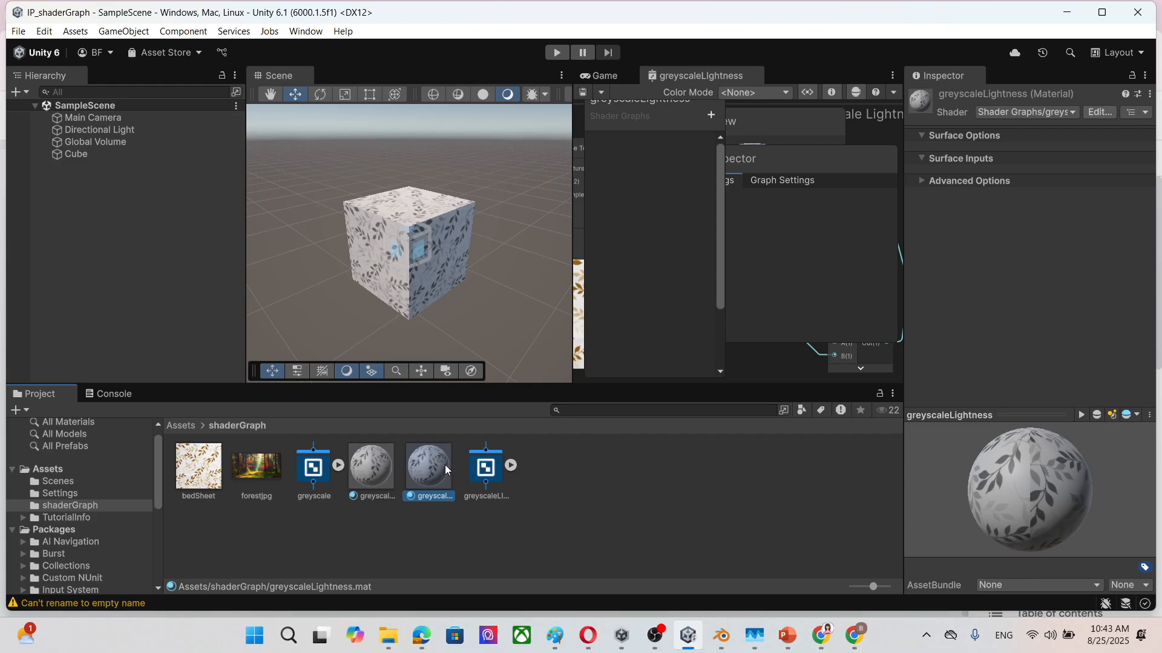
# Undock the greyscaleLIghtness shader graph window from the main editor and maximize it.
pyautogui.click(485, 467)
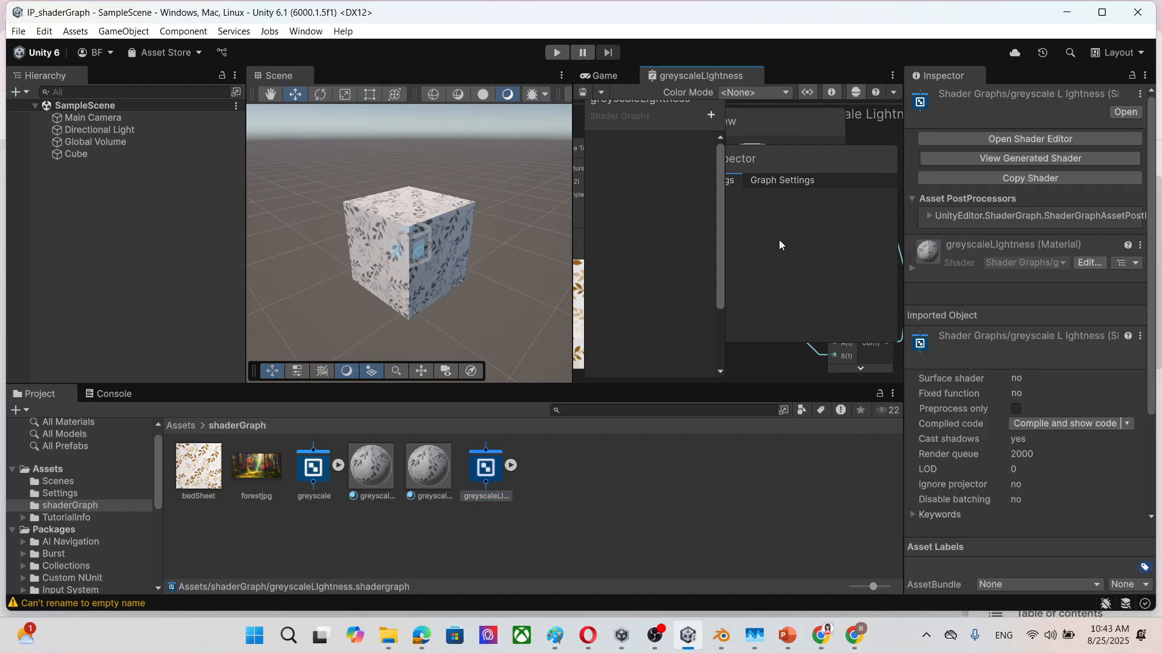
pyautogui.click(422, 473)
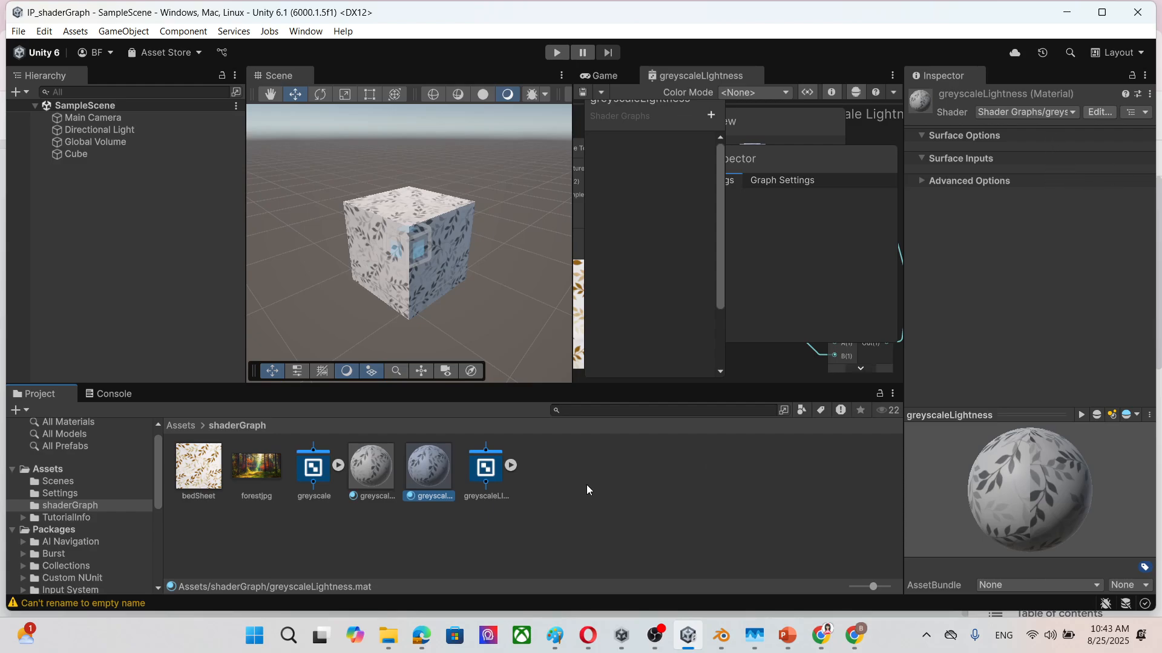
pyautogui.click(489, 473)
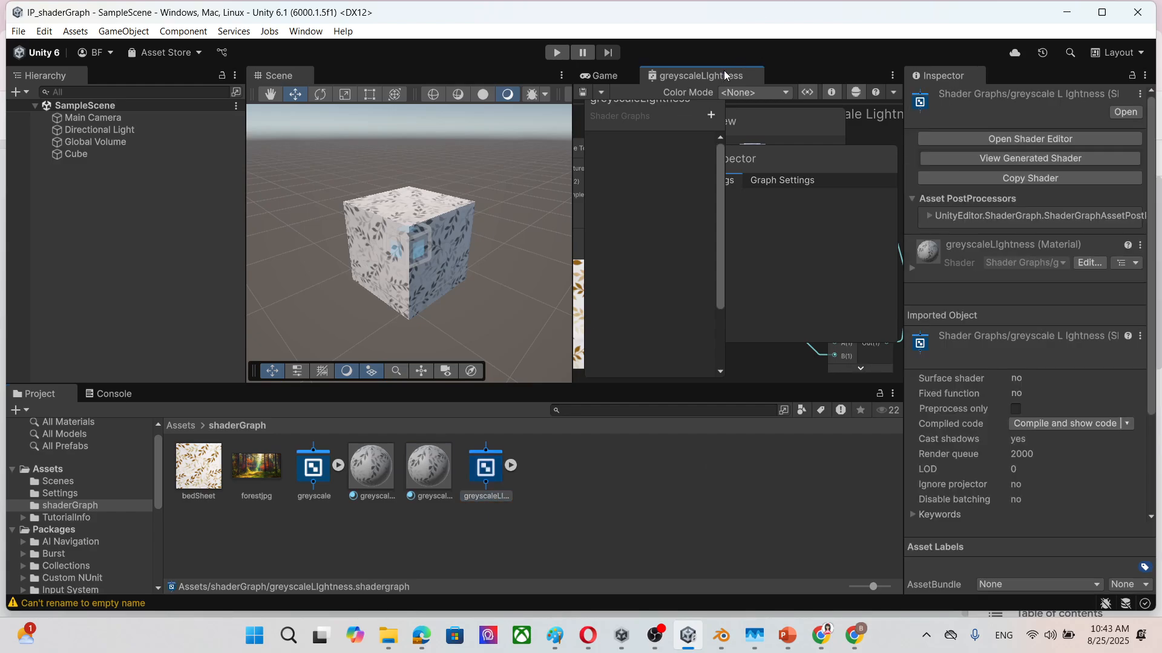
pyautogui.moveTo(723, 70); pyautogui.dragTo(550, 126)
pyautogui.moveTo(531, 82); pyautogui.dragTo(387, 211)
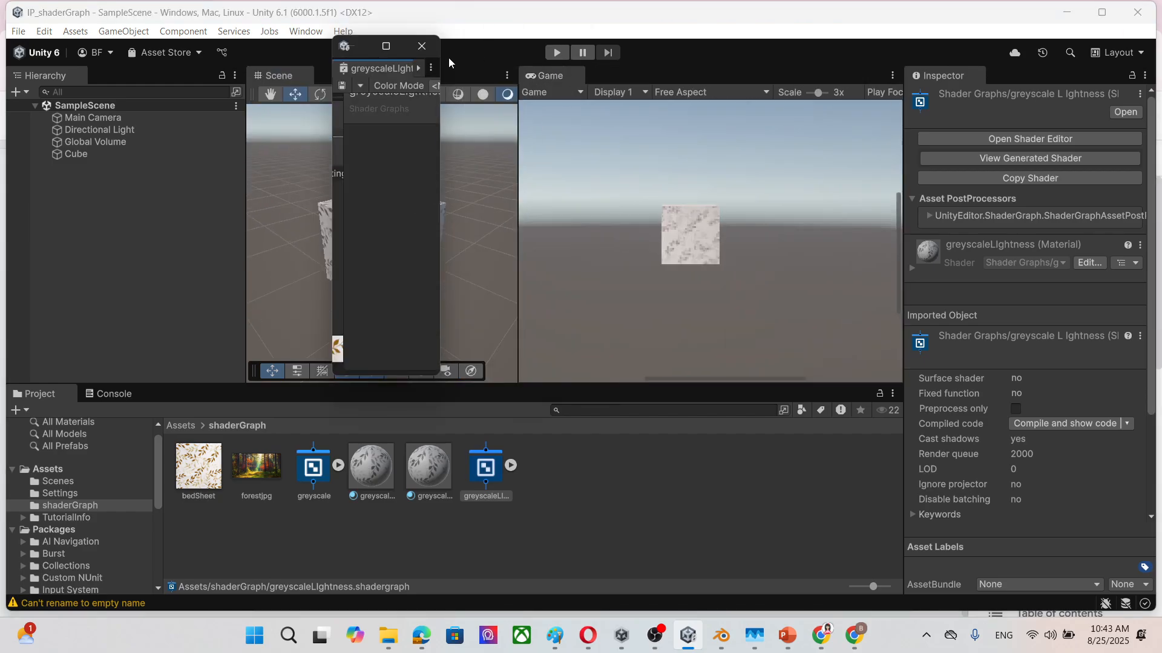
pyautogui.click(390, 48)
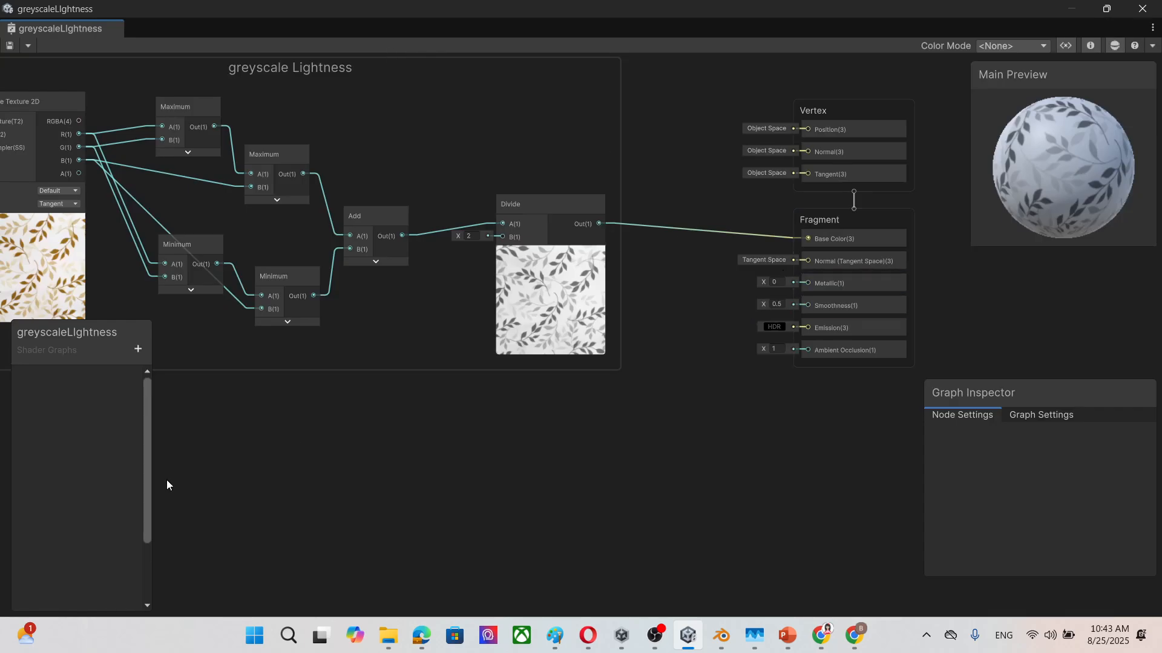
# Convert the bedSheet Texture 2D Asset node into a graph property and save the shader graph.
pyautogui.scroll(-1, 202, 450)
pyautogui.moveTo(254, 454); pyautogui.dragTo(604, 466, button='middle')
pyautogui.click(217, 158)
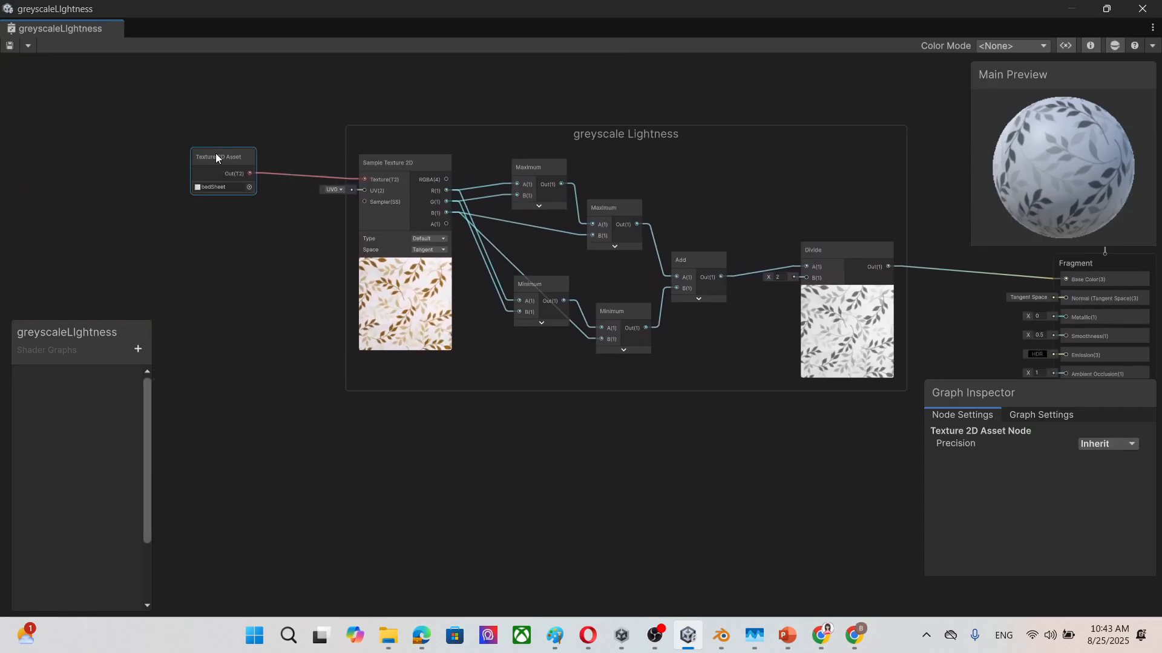
pyautogui.rightClick(203, 162)
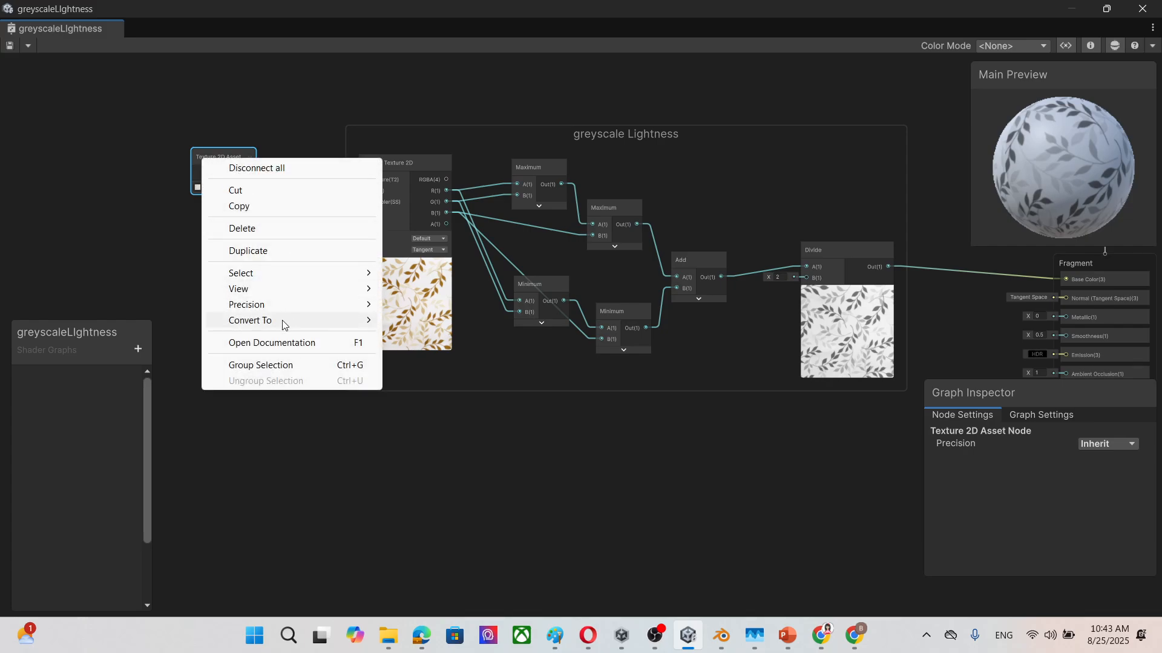
pyautogui.moveTo(285, 322)
pyautogui.click(431, 353)
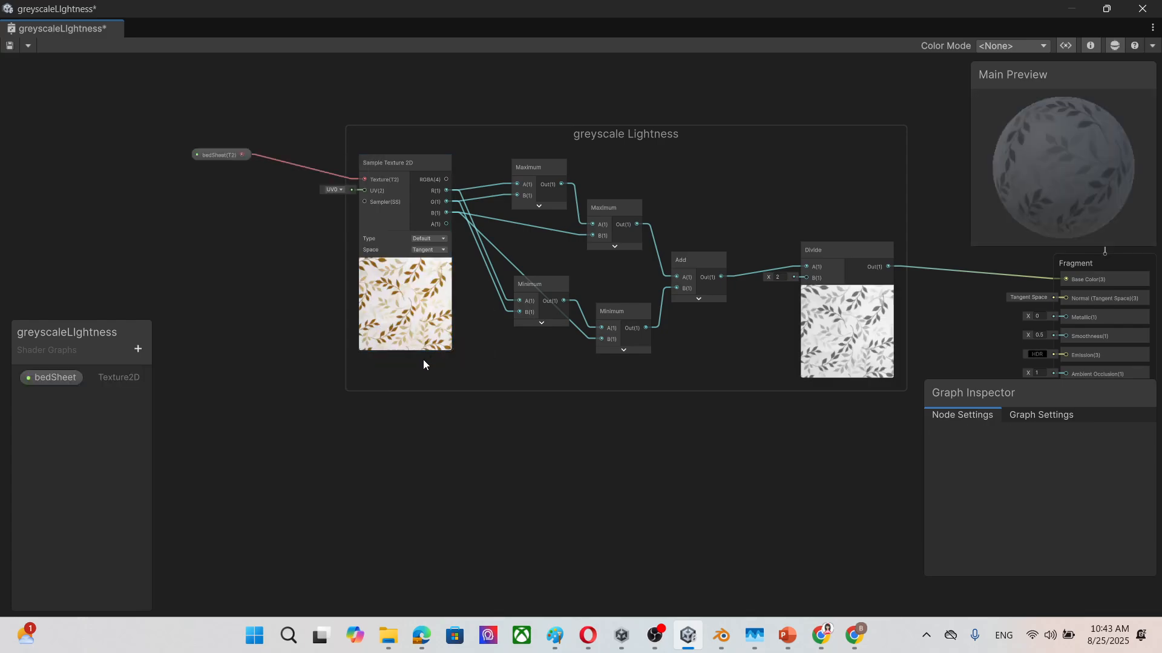
pyautogui.click(11, 44)
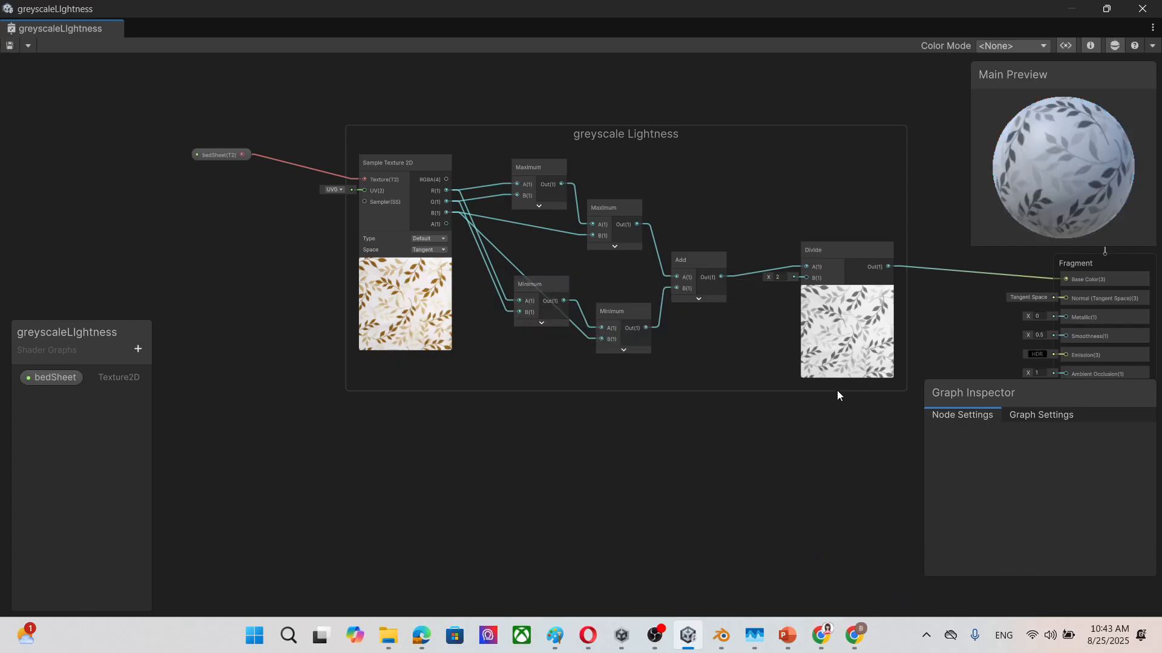
# Examine the Graph Inspector's graph settings, including the active targets and the Universal material options.
pyautogui.moveTo(806, 475); pyautogui.dragTo(516, 453, button='middle')
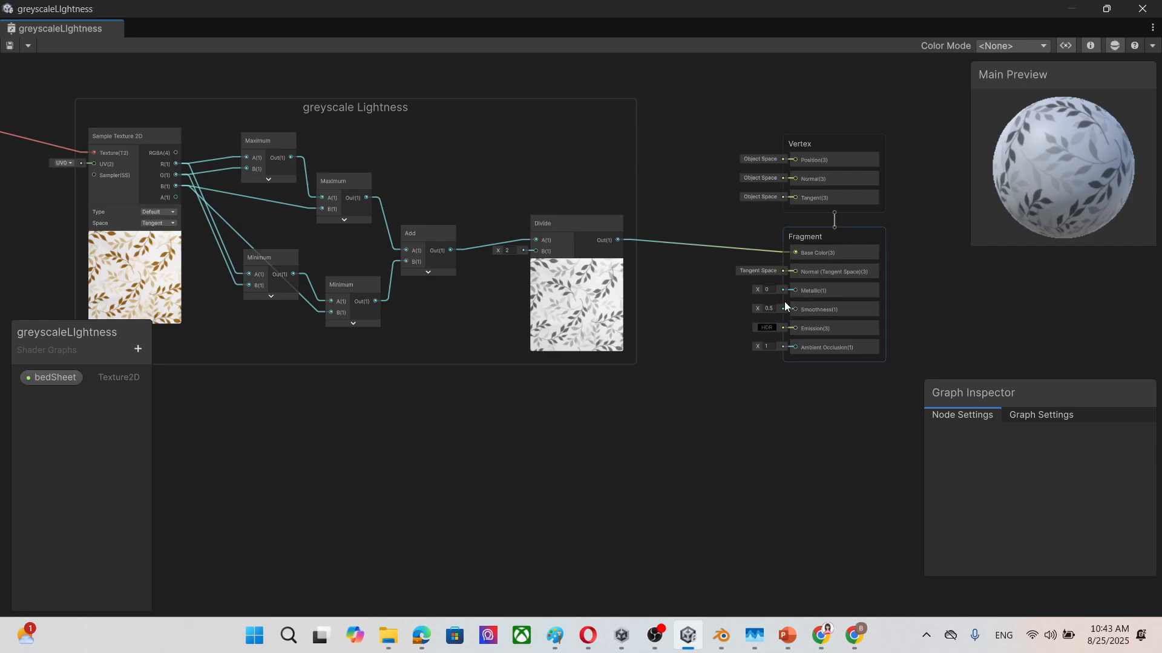
pyautogui.scroll(-3, 944, 145)
pyautogui.moveTo(1038, 390); pyautogui.dragTo(985, 291)
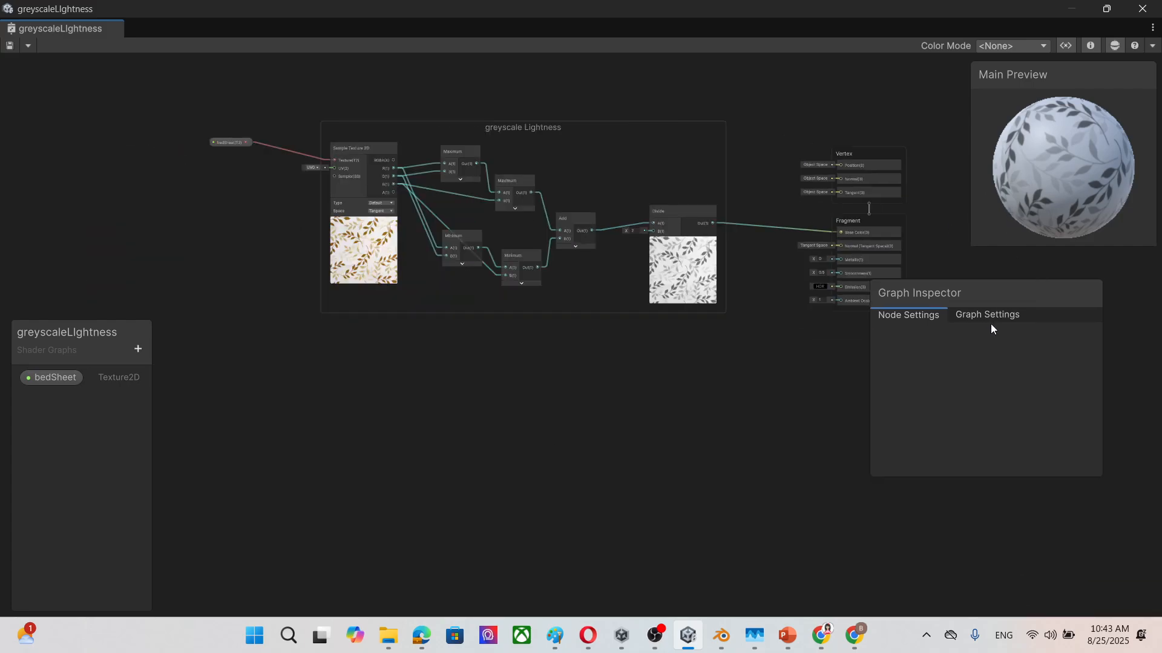
pyautogui.click(990, 315)
pyautogui.scroll(-2, 997, 379)
pyautogui.scroll(-3, 997, 378)
pyautogui.scroll(6, 997, 378)
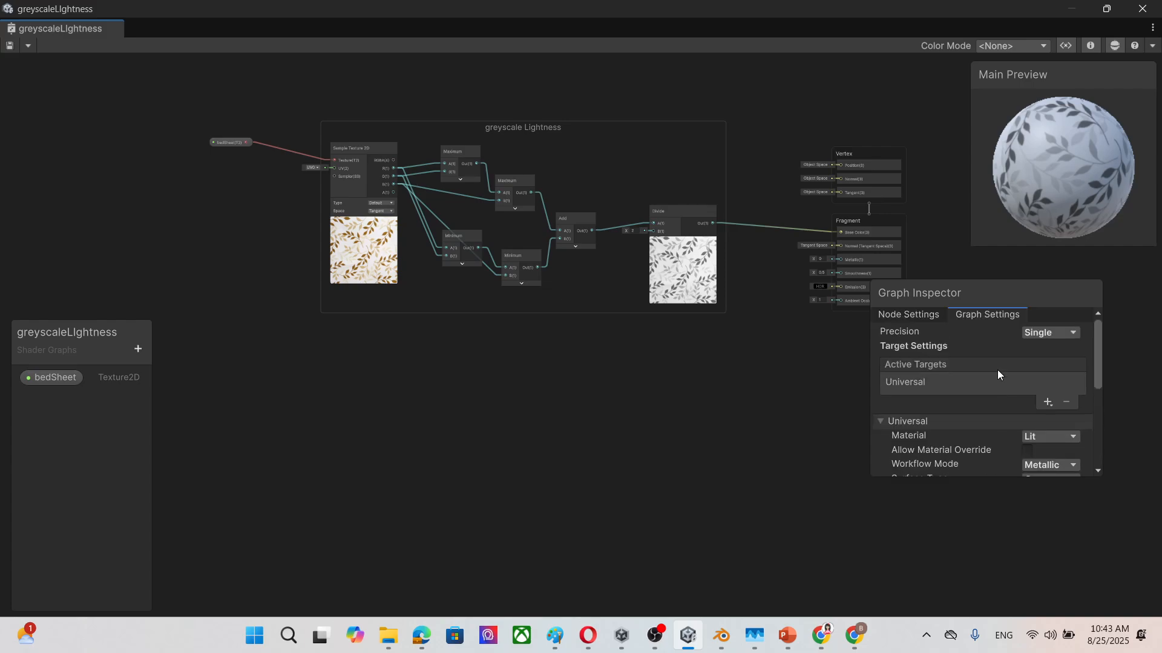
pyautogui.click(905, 315)
pyautogui.click(1010, 315)
pyautogui.scroll(-4, 970, 403)
pyautogui.scroll(4, 970, 404)
pyautogui.scroll(1, 970, 404)
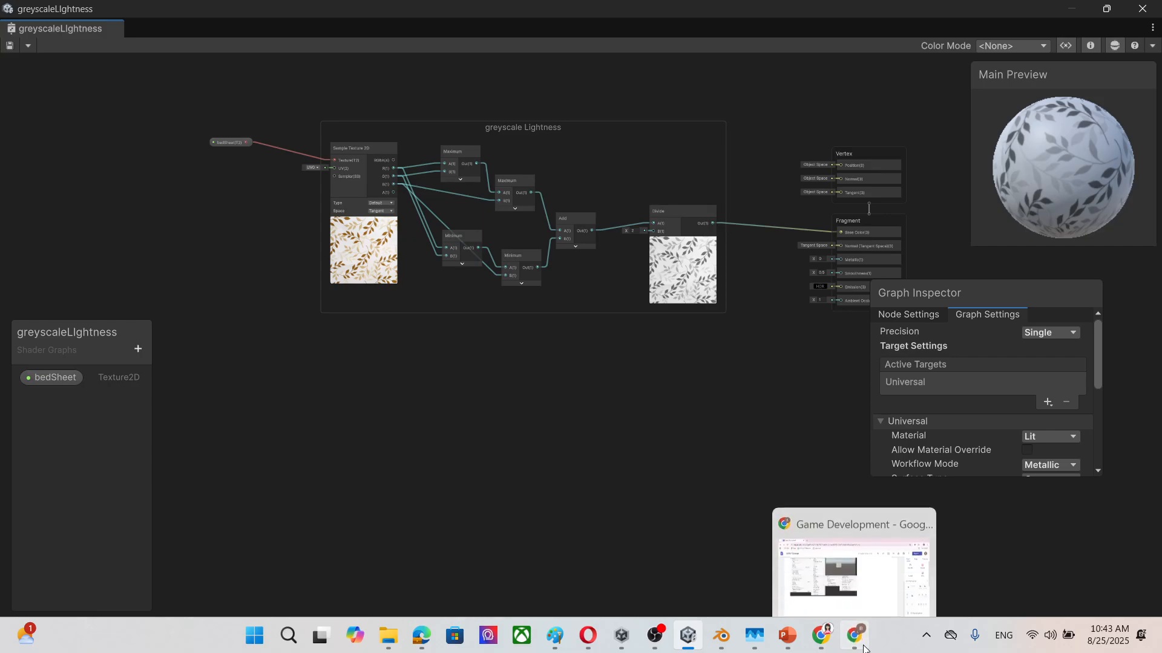
# Close the shader graph window to return to the main scene editor.
pyautogui.click(855, 637)
pyautogui.click(855, 636)
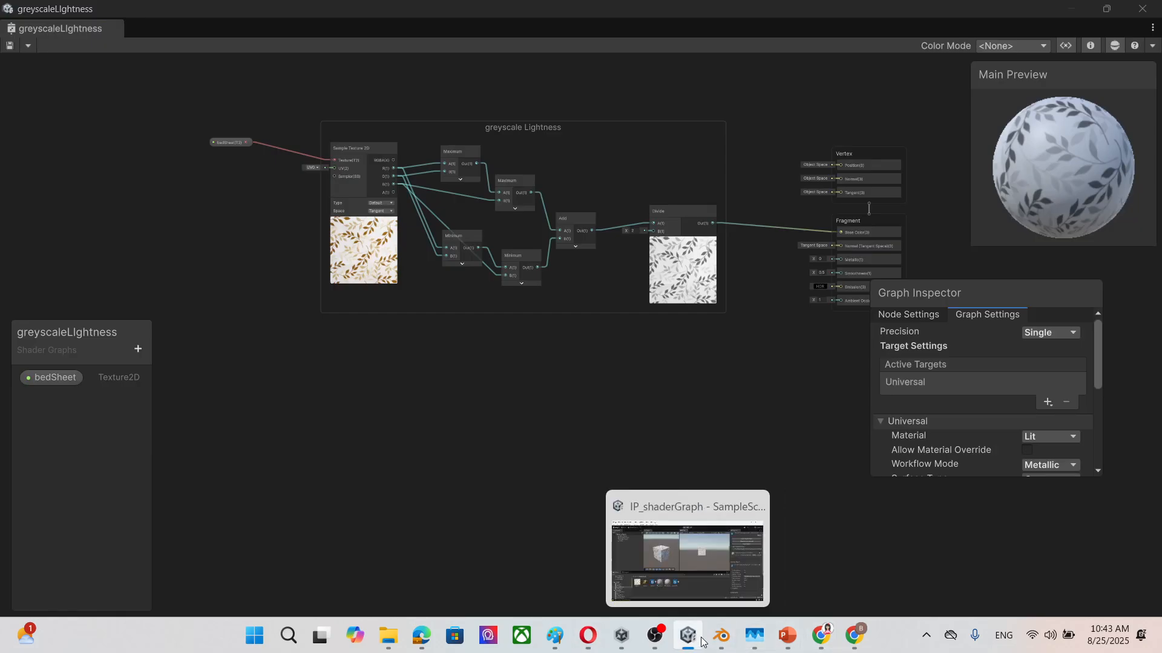
pyautogui.click(1150, 13)
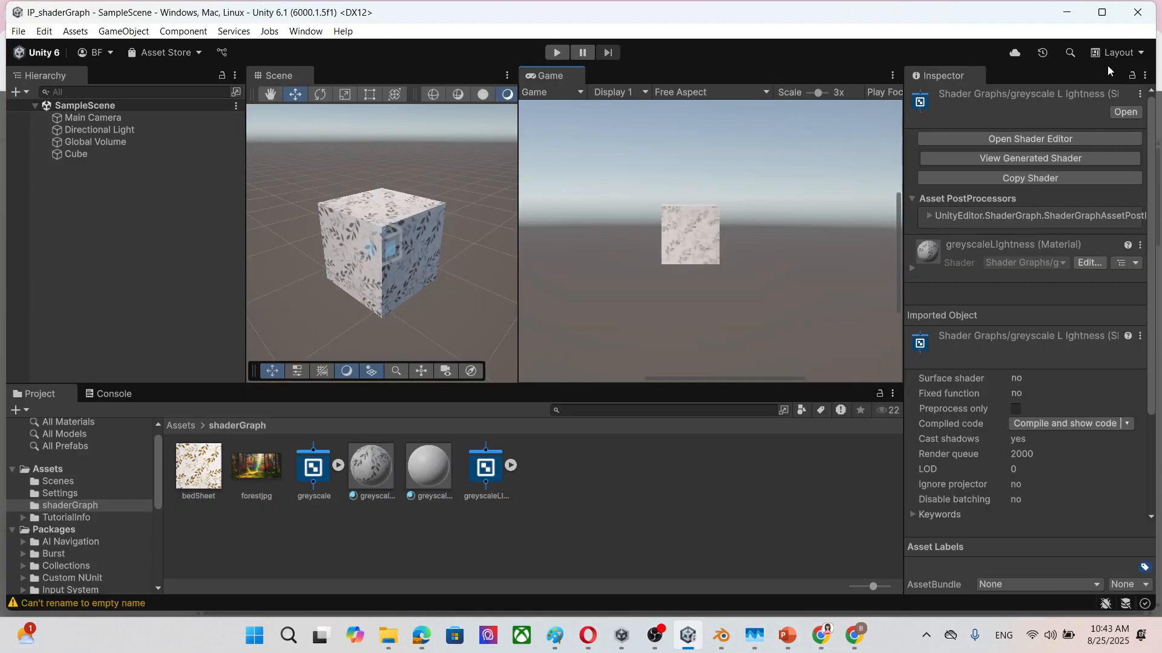
# Set the greyscaleLightness material's bedSheet input to the forestjpg texture and apply the material to the cube in the scene.
pyautogui.click(429, 471)
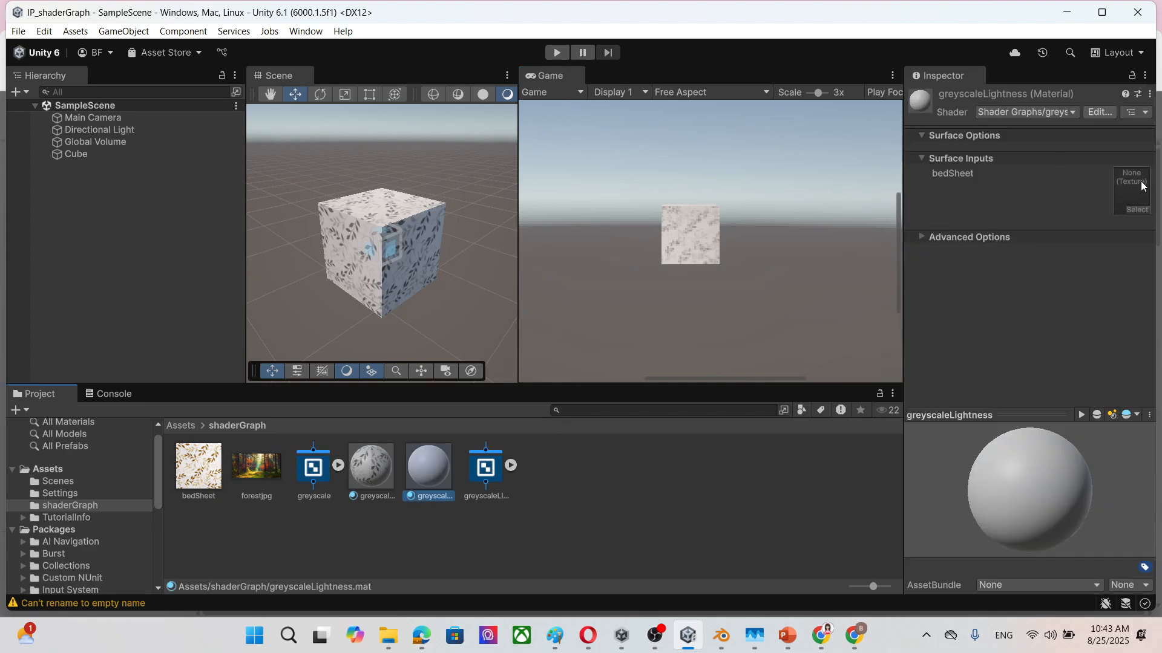
pyautogui.click(1143, 211)
pyautogui.click(561, 205)
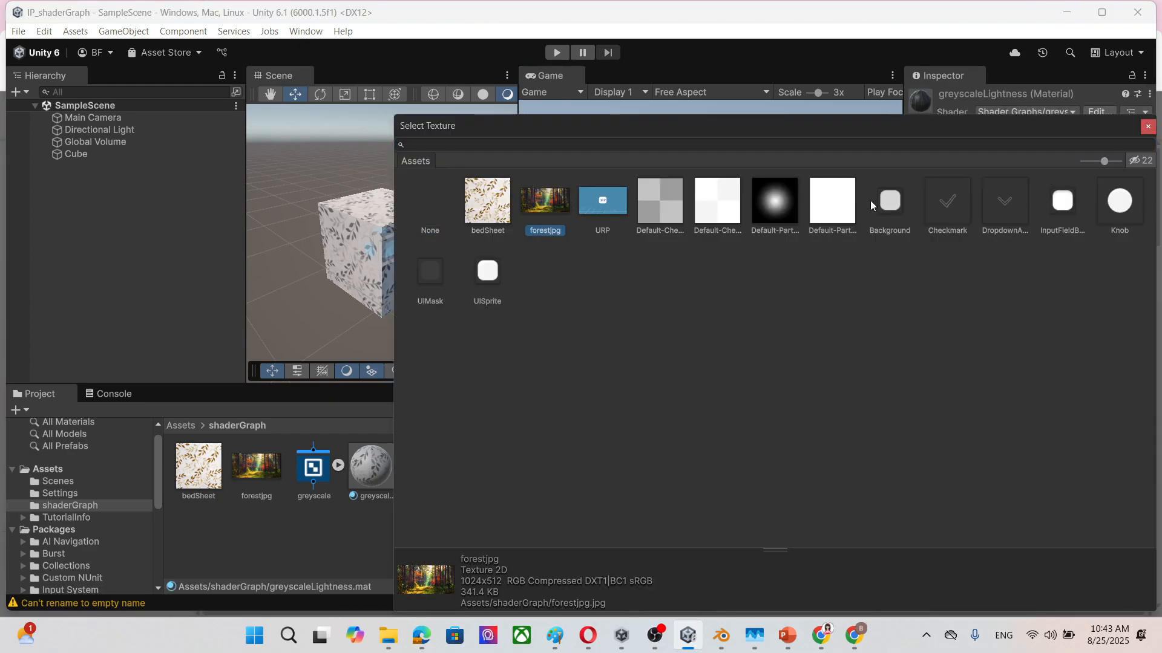
pyautogui.click(1148, 128)
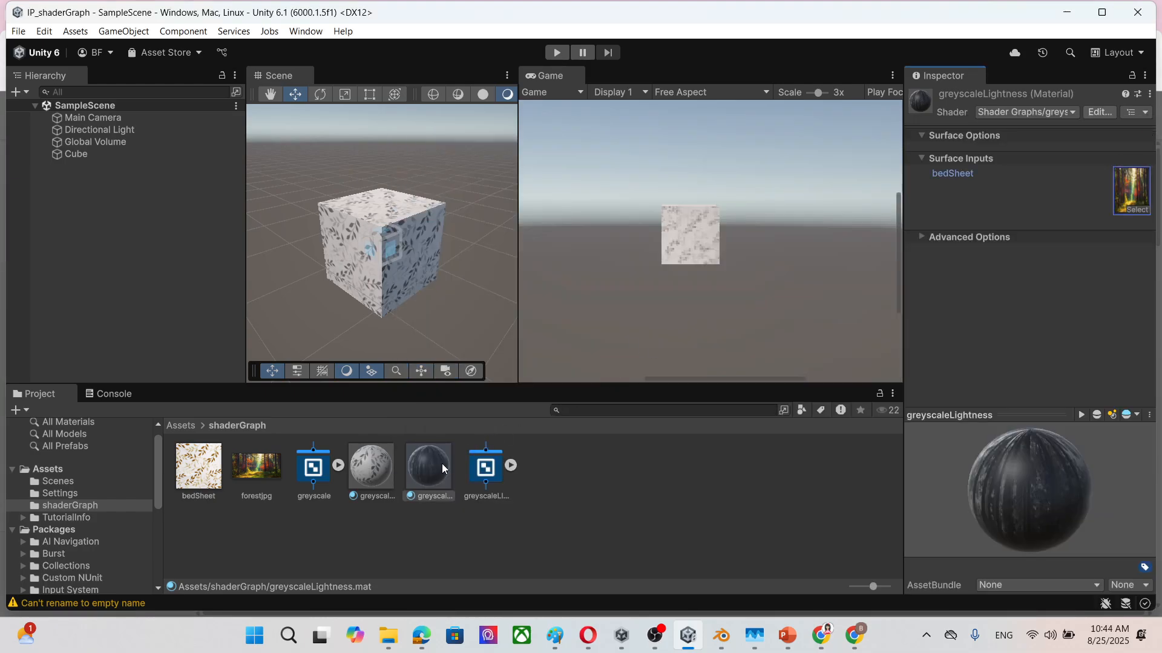
pyautogui.moveTo(441, 463); pyautogui.dragTo(422, 259)
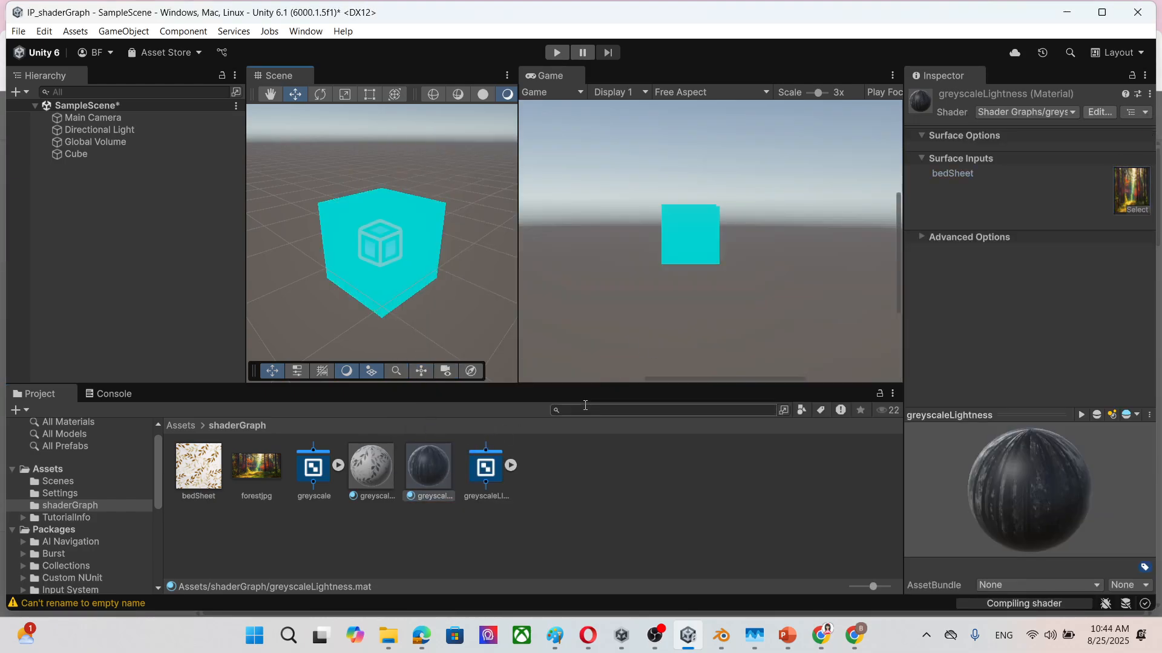
pyautogui.click(455, 323)
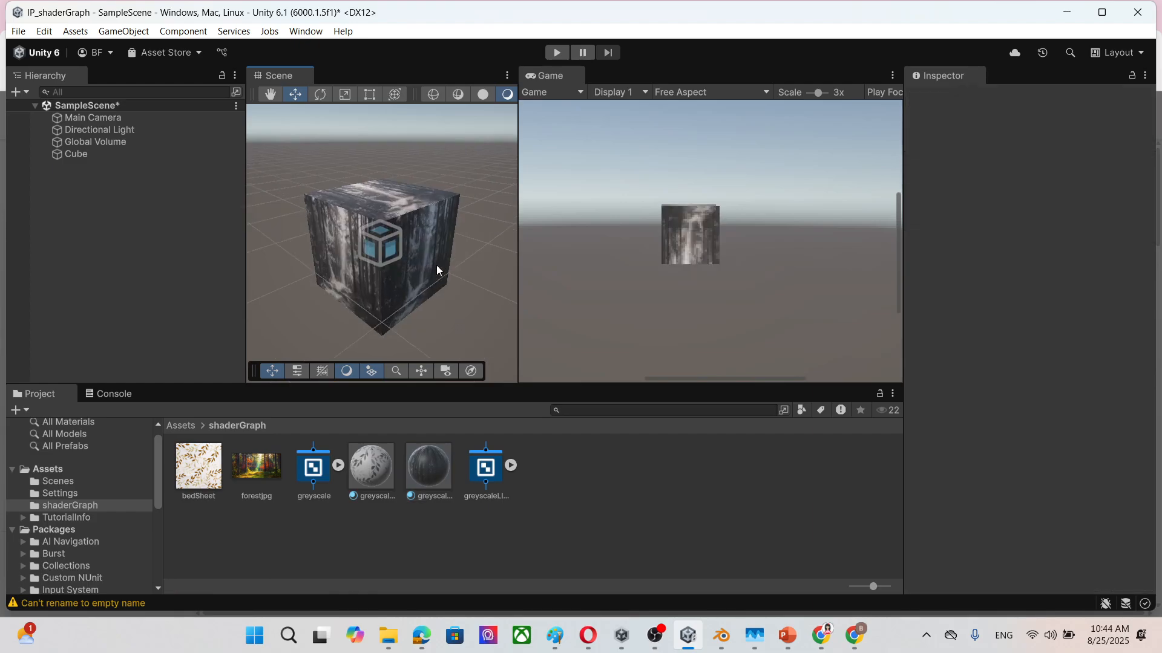